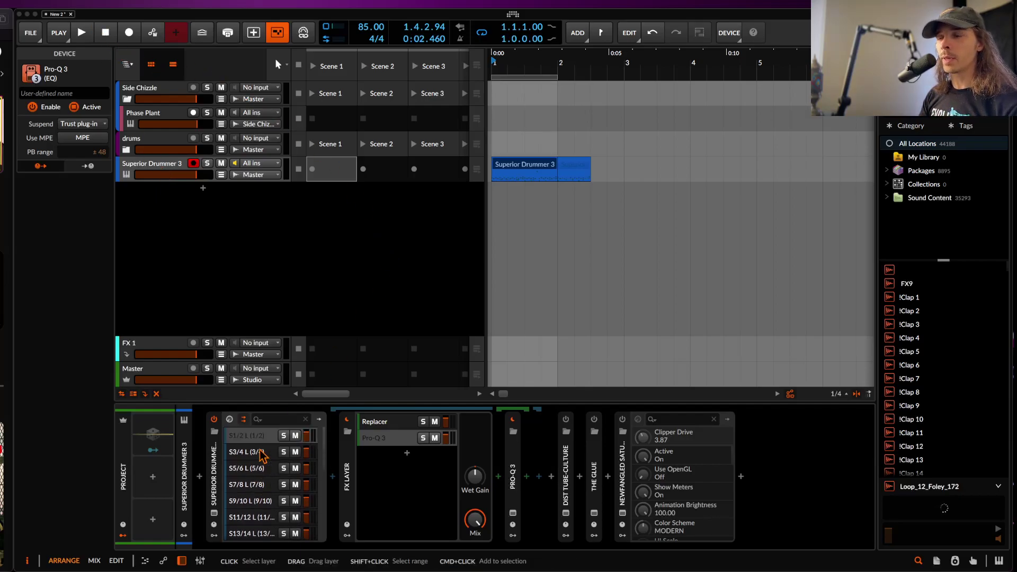
Step: Collapse the Superior Drummer 3 device, hiding its output layers, FX layer and Replacer chain
double_click(215, 477)
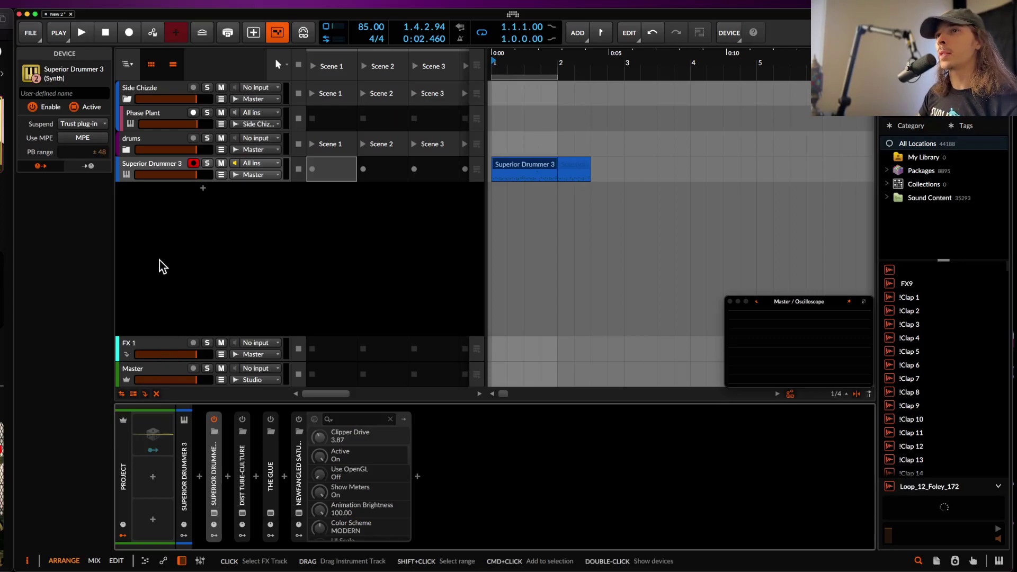
Step: Show the Master track's Oscilloscope device instead of its floating window and start playback
left_click(157, 168)
left_click(174, 370)
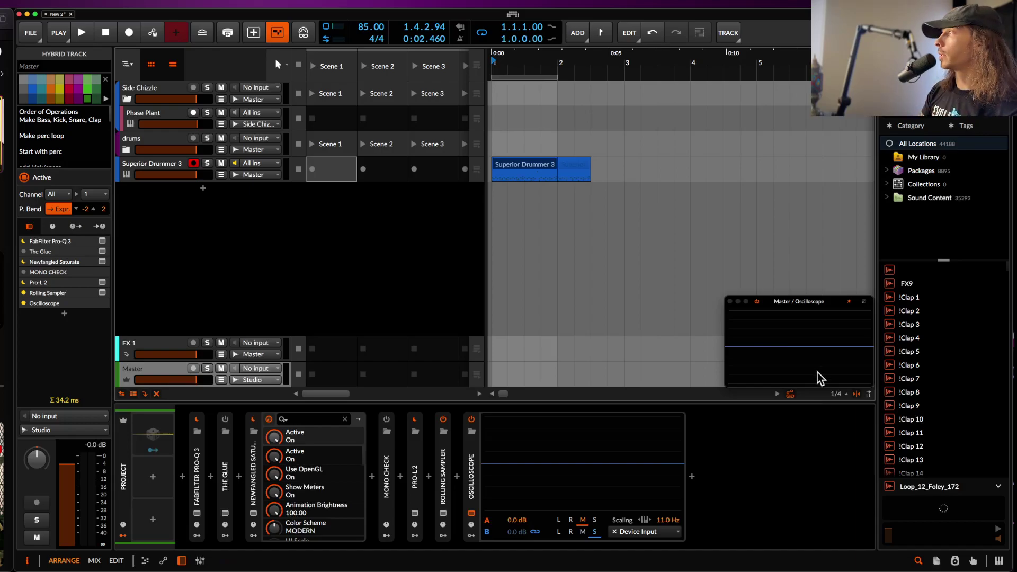
left_click(831, 310)
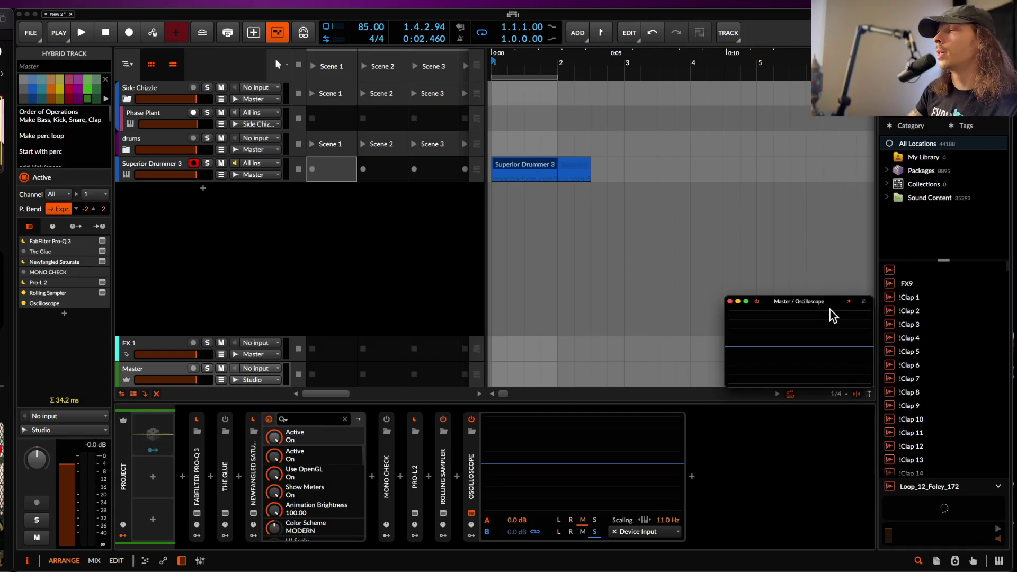
left_click(730, 302)
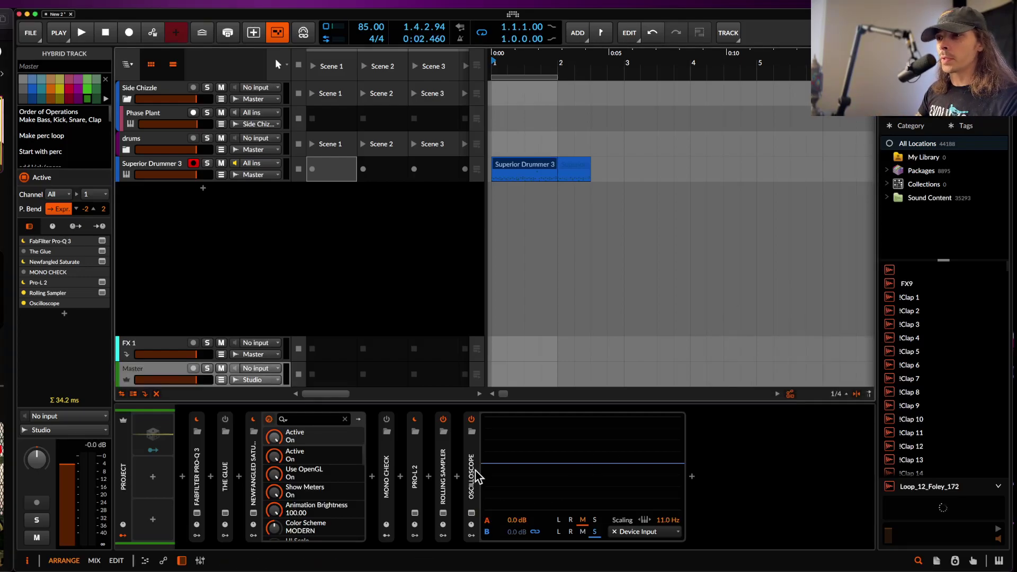
left_click(502, 471)
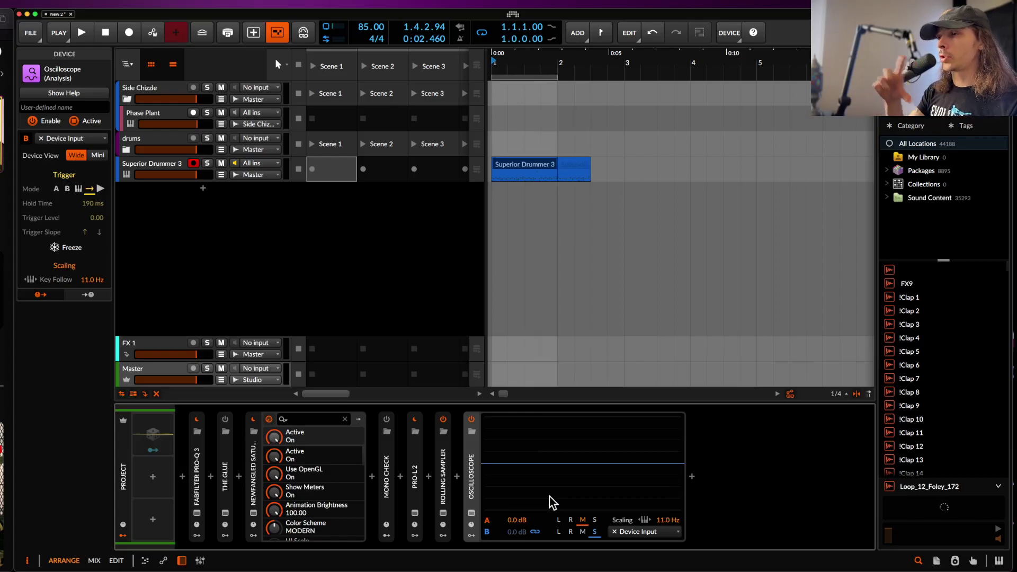
key("space")
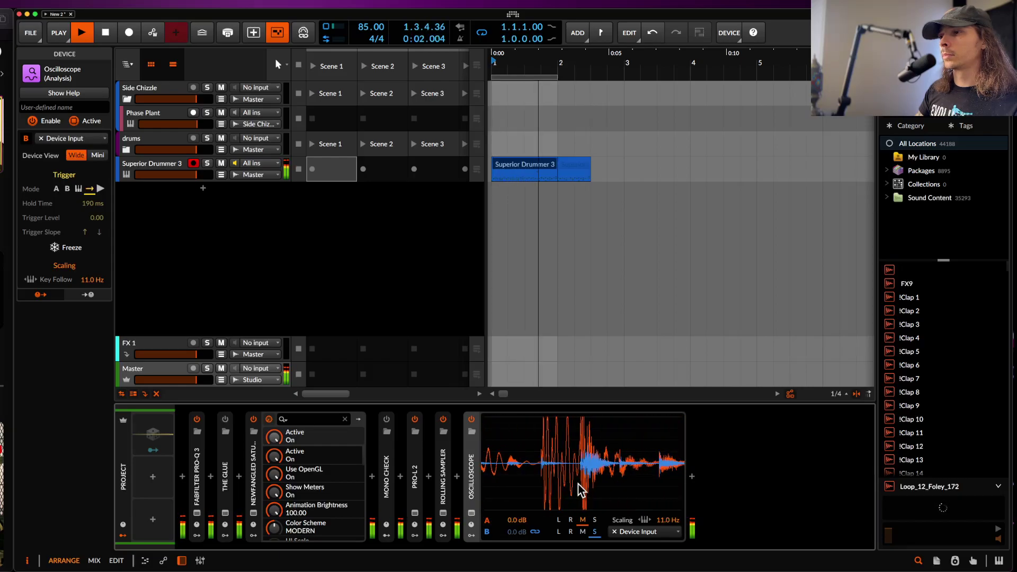
Step: Toggle the Oscilloscope's Freeze on and off across stop/play cycles, ending stopped with Freeze off
key("space")
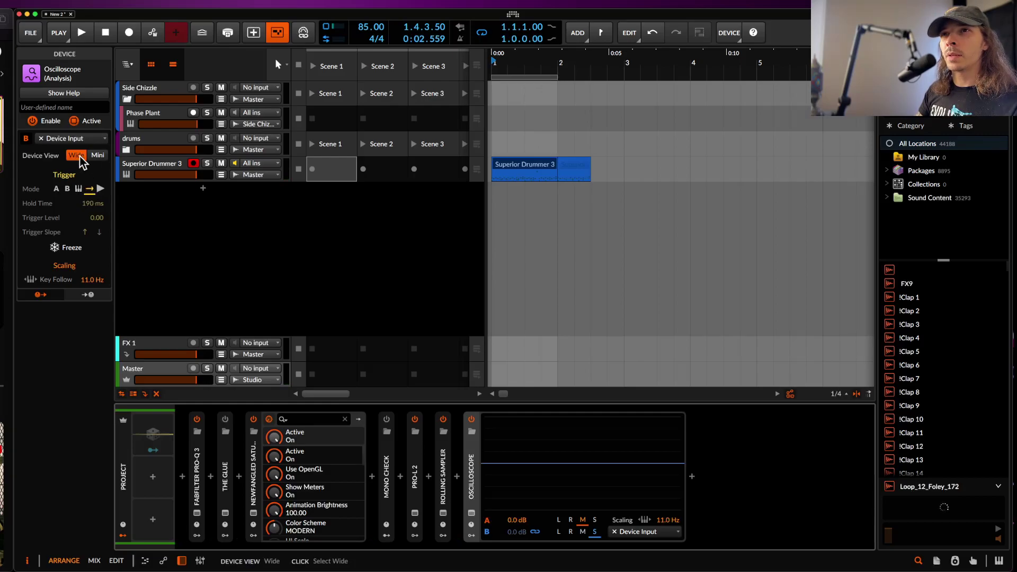
left_click(57, 257)
key("space")
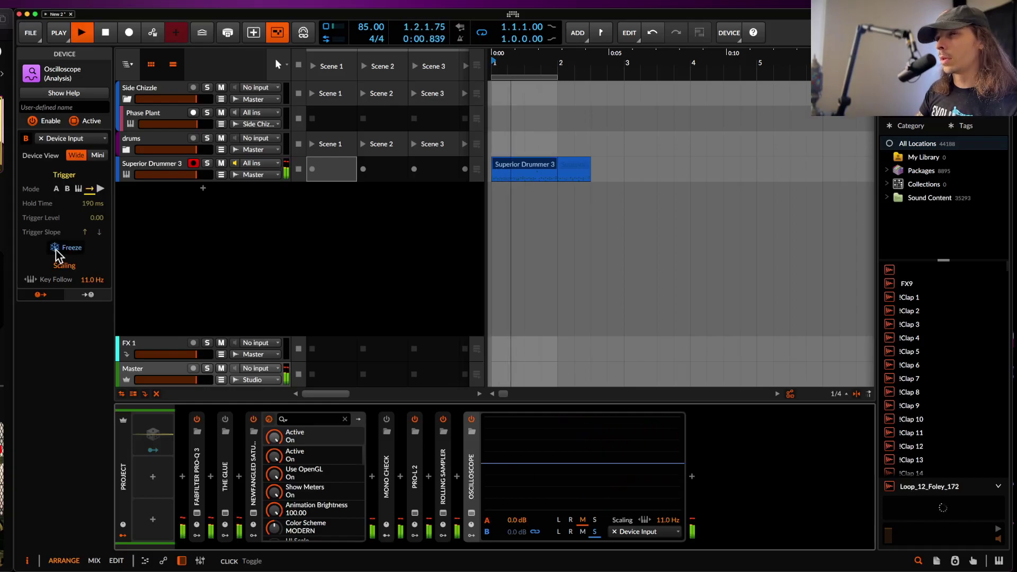
key("space")
left_click(57, 257)
key("space")
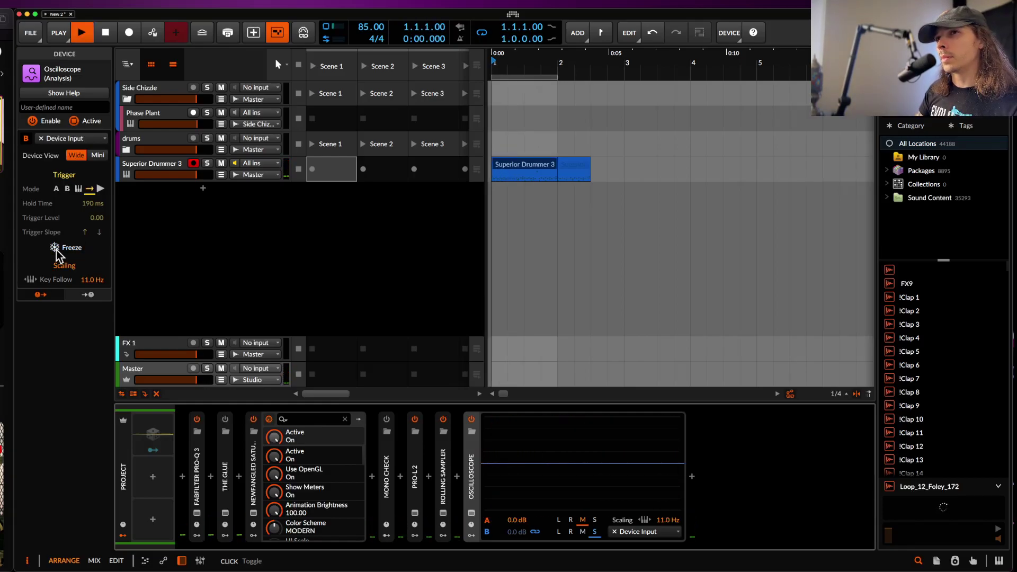
key("space")
left_click(59, 251)
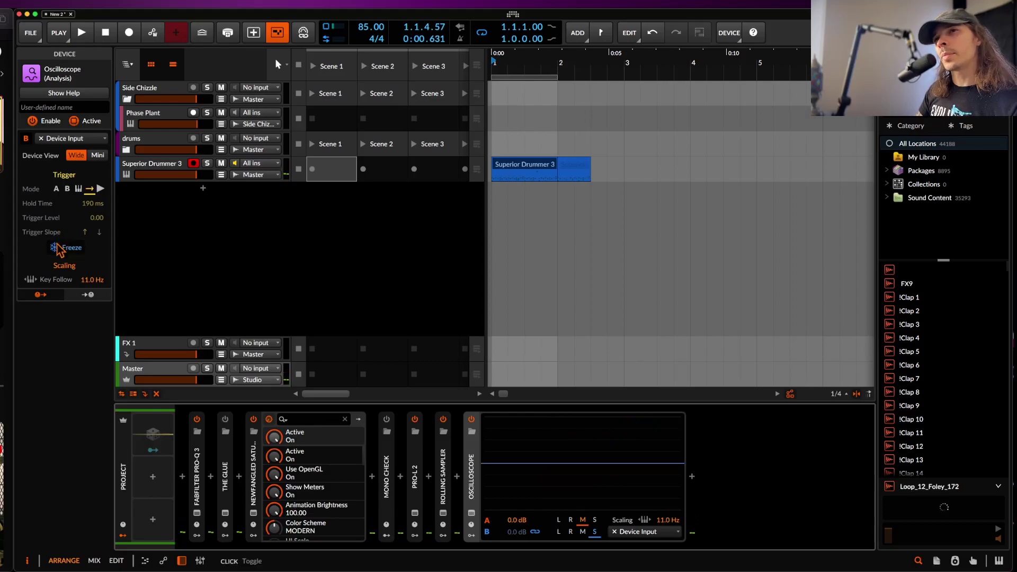
left_click(58, 247)
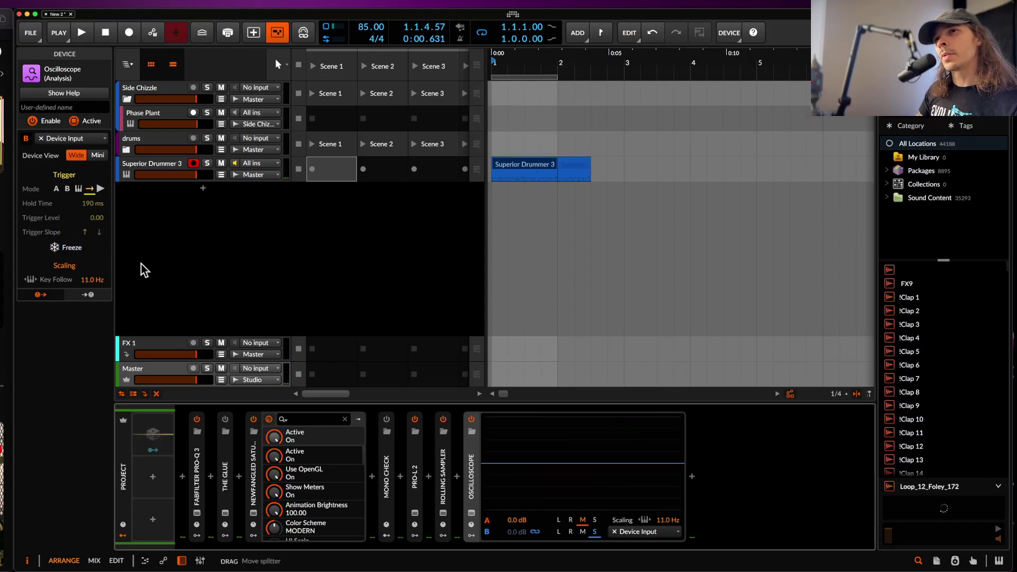
Step: Pop the Master Oscilloscope into a floating window, then maximise and restore it
left_click(471, 514)
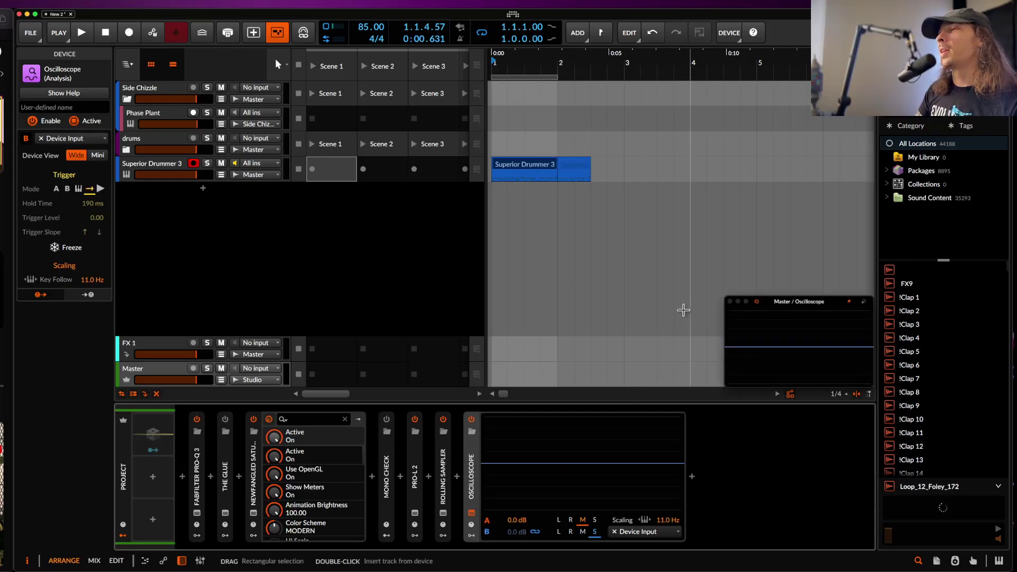
left_click_drag(800, 307, 494, 82)
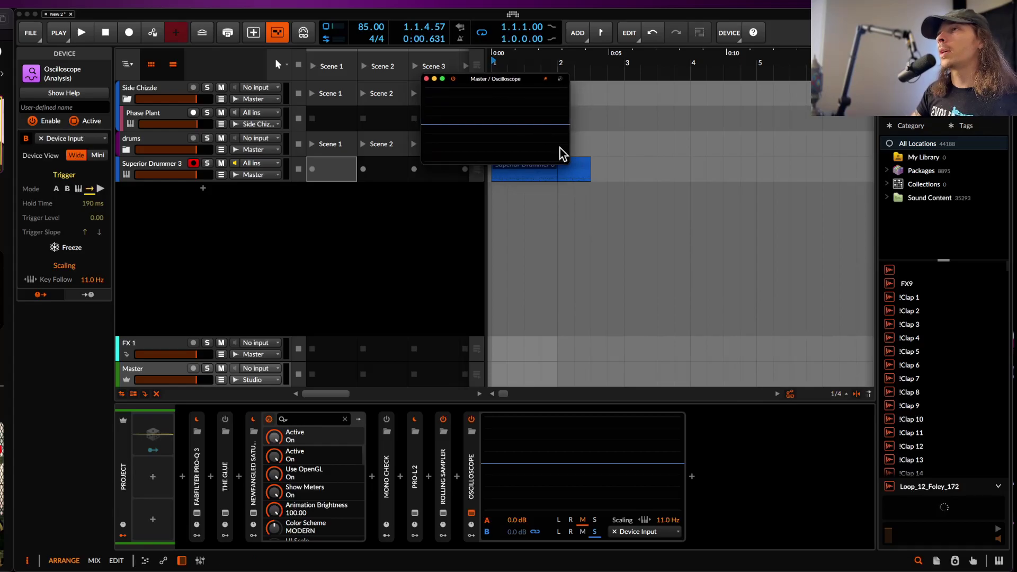
left_click(561, 81)
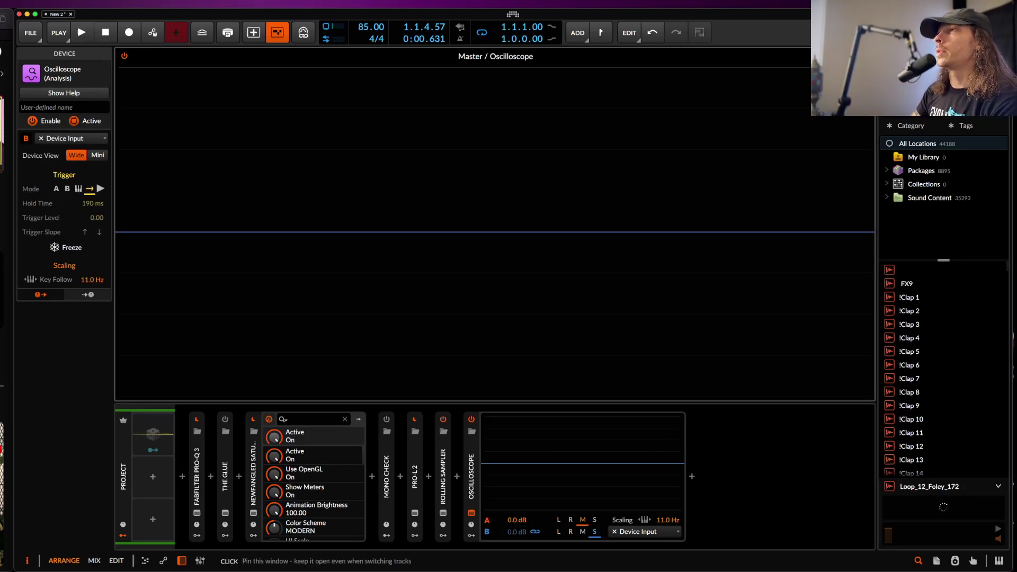
left_click(868, 57)
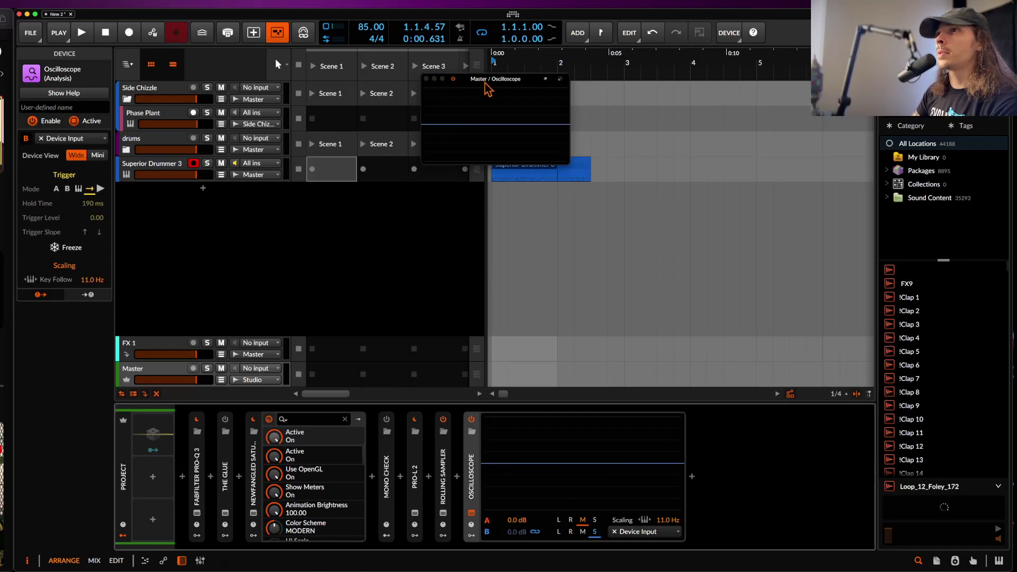
Step: Resize the oscilloscope window and park it at the arranger's lower right corner
left_click_drag(485, 83, 512, 213)
mouse_move(595, 295)
left_mouse_down()
mouse_move(545, 274)
mouse_move(521, 303)
left_mouse_up()
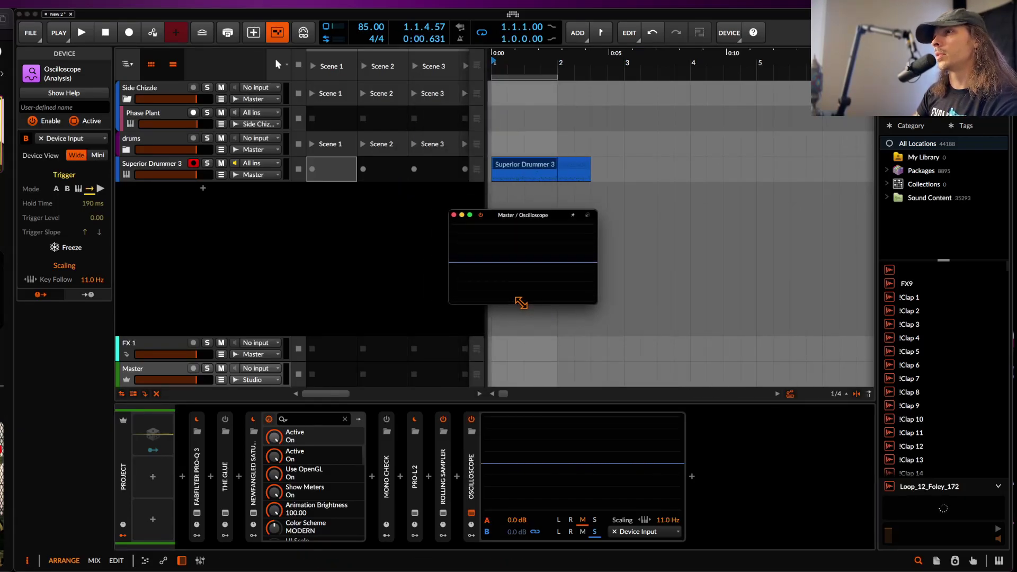
left_click_drag(492, 220, 772, 307)
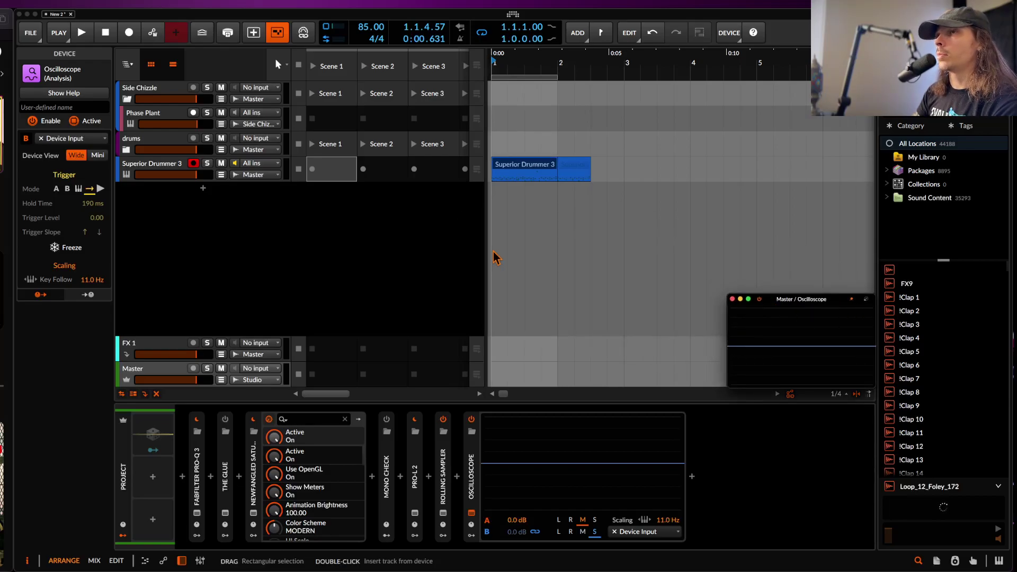
left_click(166, 168)
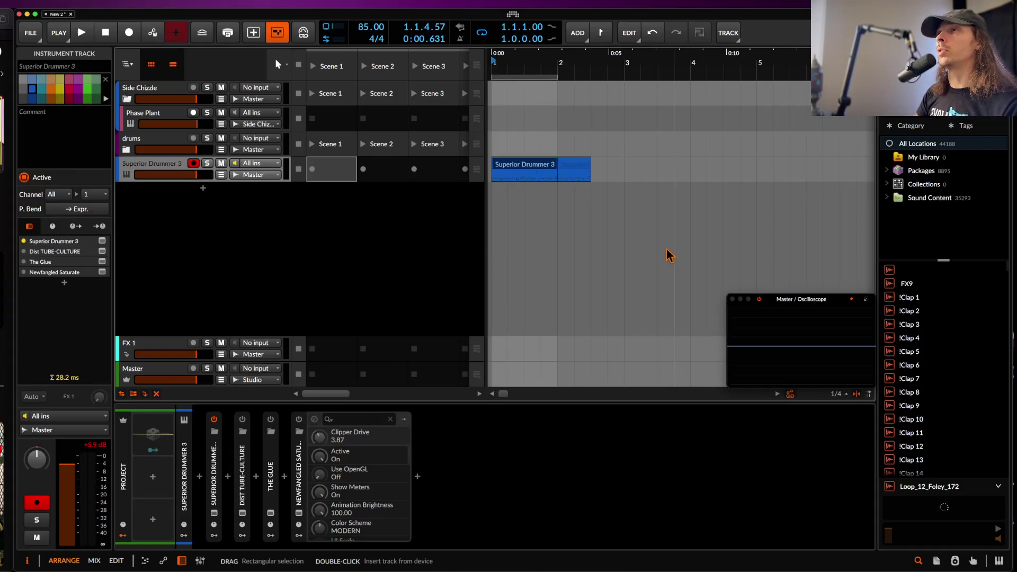
Step: Play the Superior Drummer 3 clip at bar 1 on the floating oscilloscope, then stop
left_click(509, 163)
key("space")
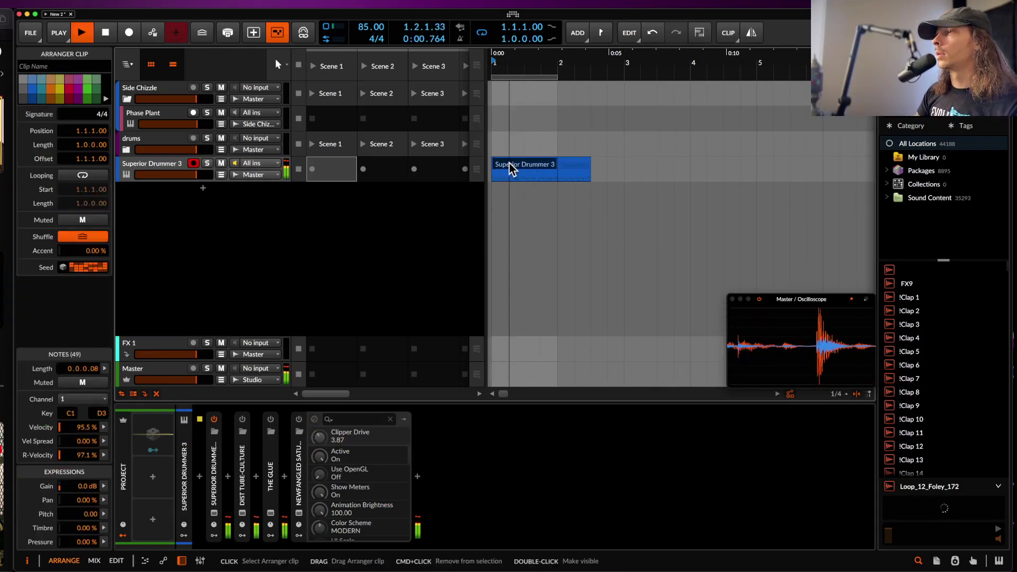
key("space")
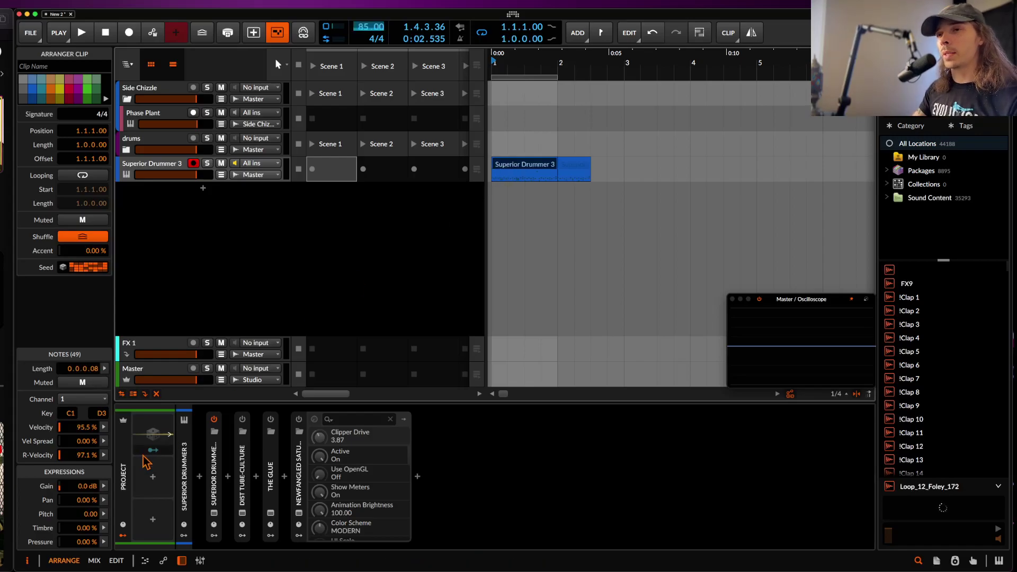
Step: Add Superior Drummer 3's missing multi-out chains, S1/2 L through S31/32 L
left_click(223, 484)
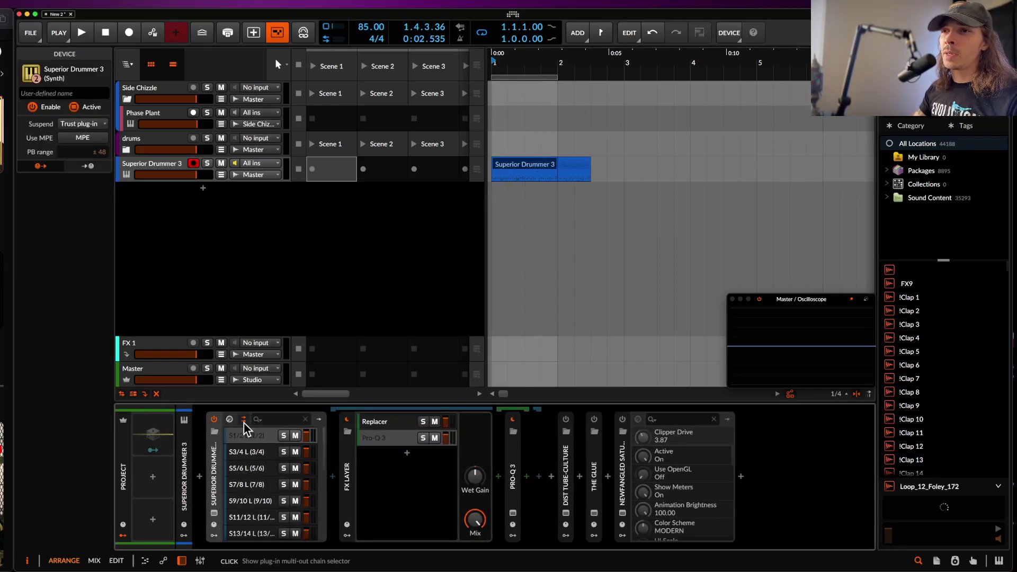
scroll(259, 441, "down", 5)
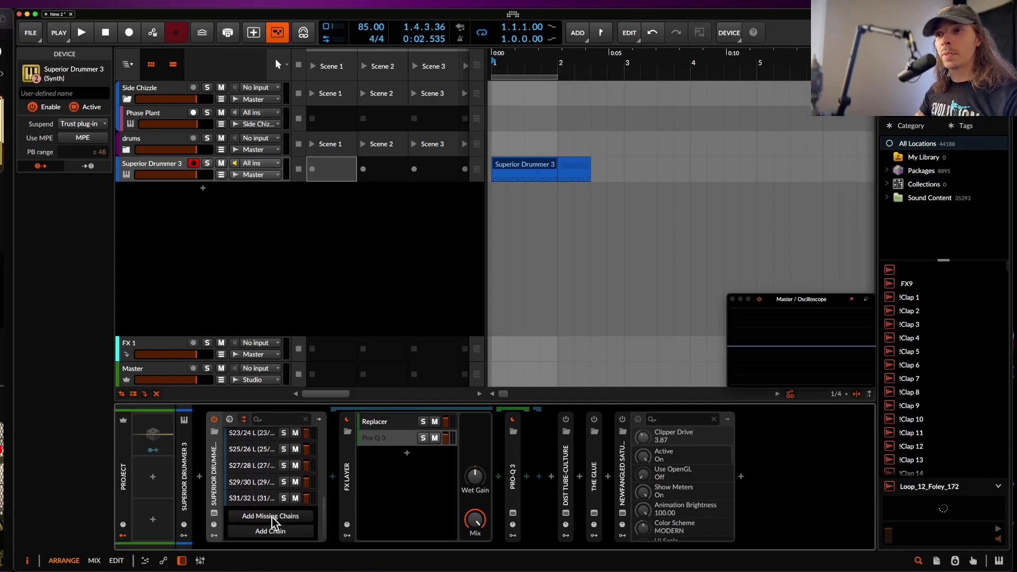
left_click(272, 517)
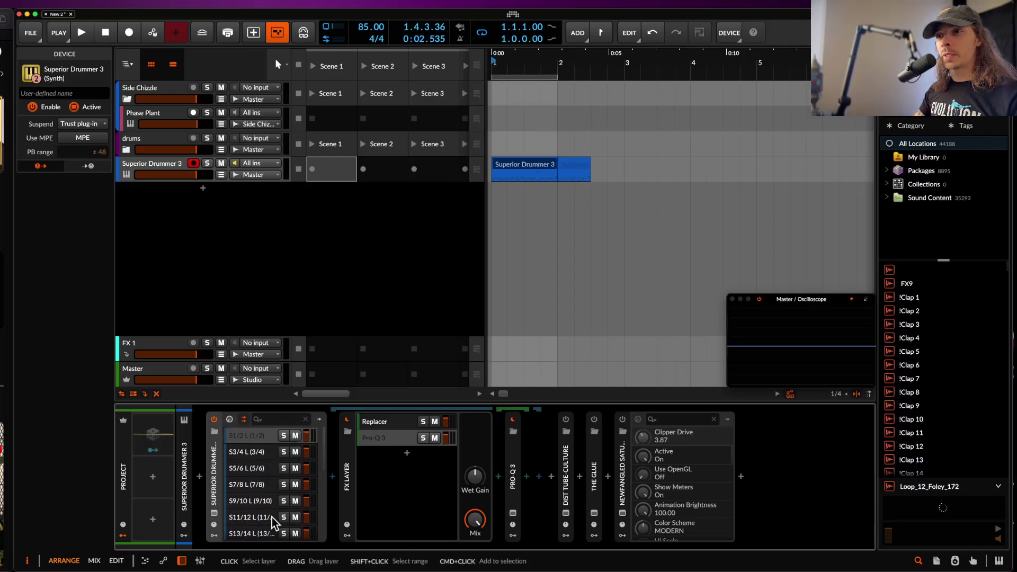
scroll(270, 504, "up", 5)
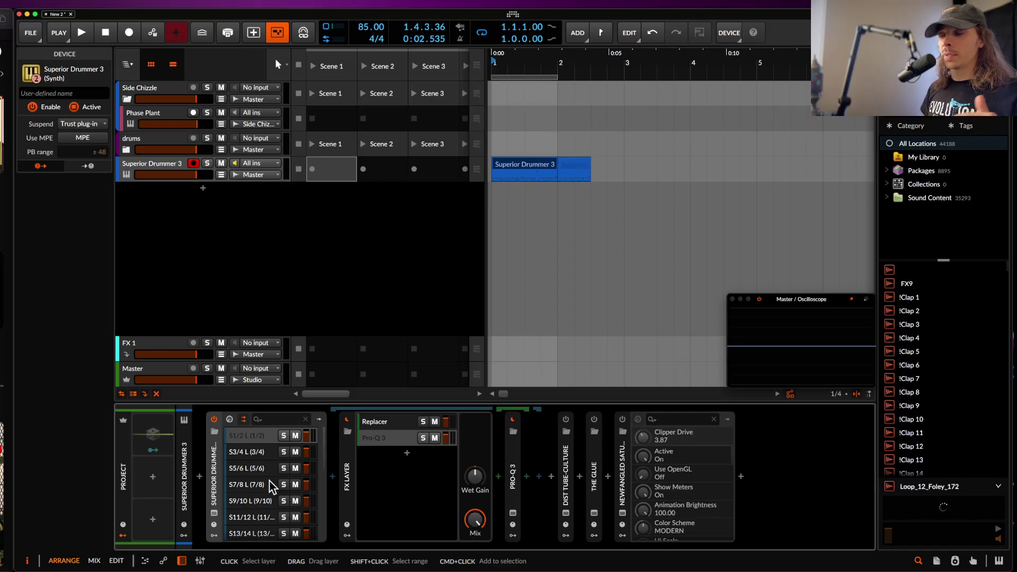
Step: Check Superior Drummer 3's mixer channel outputs (Out 1/2 to Out 7/8), then close the plugin
left_click(214, 513)
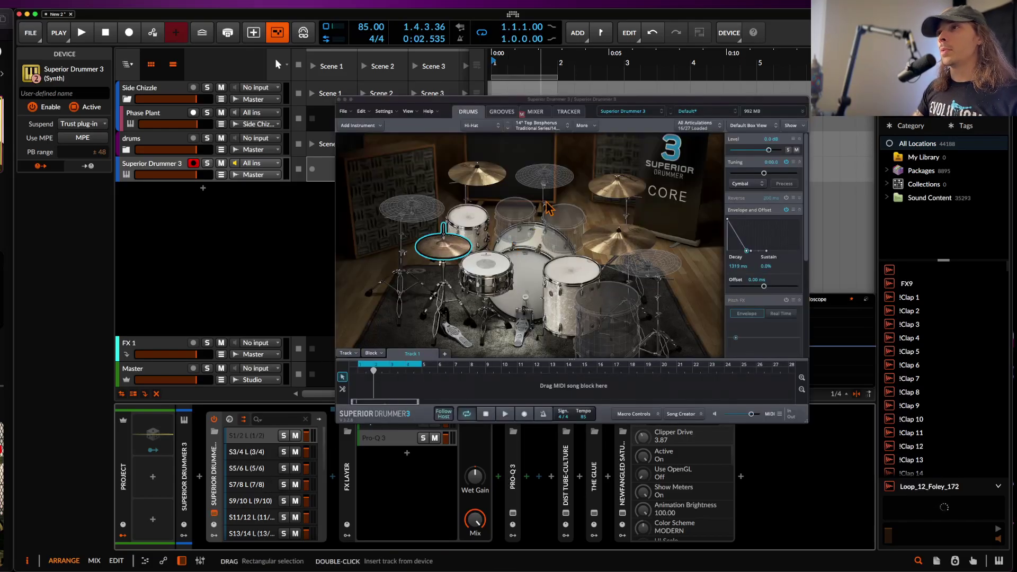
left_click(536, 111)
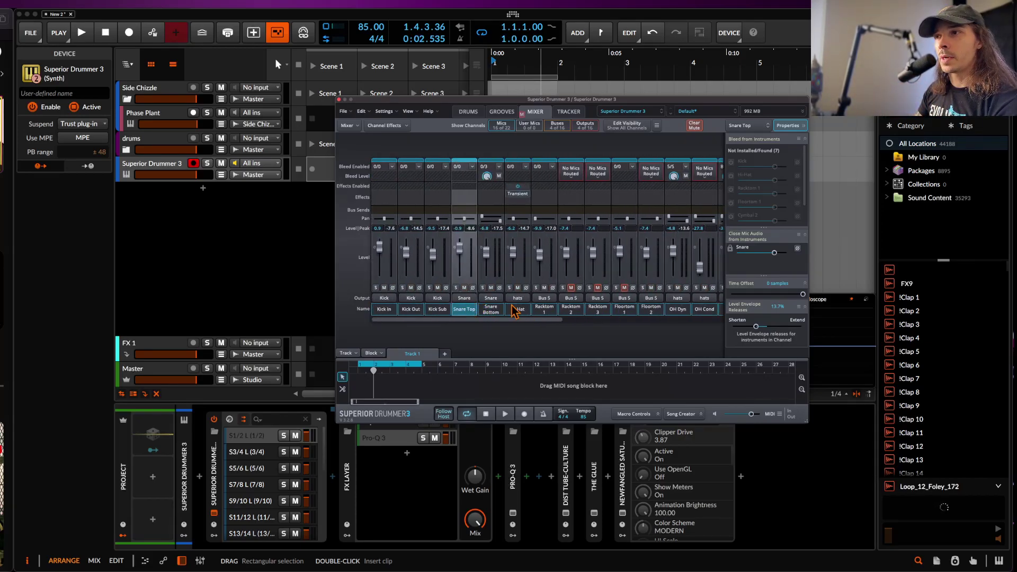
scroll(600, 313, "right", 5)
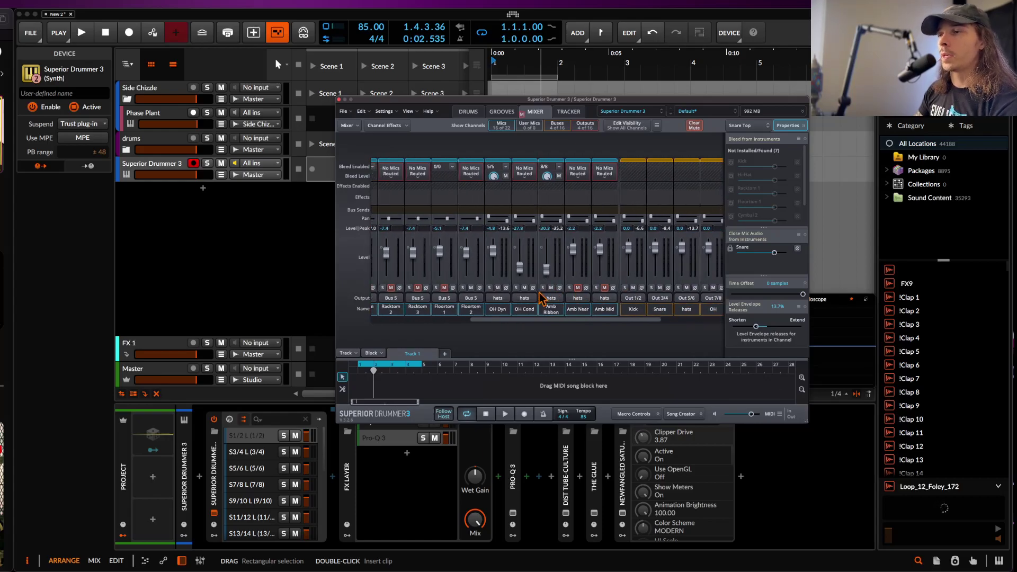
scroll(570, 317, "left", 1)
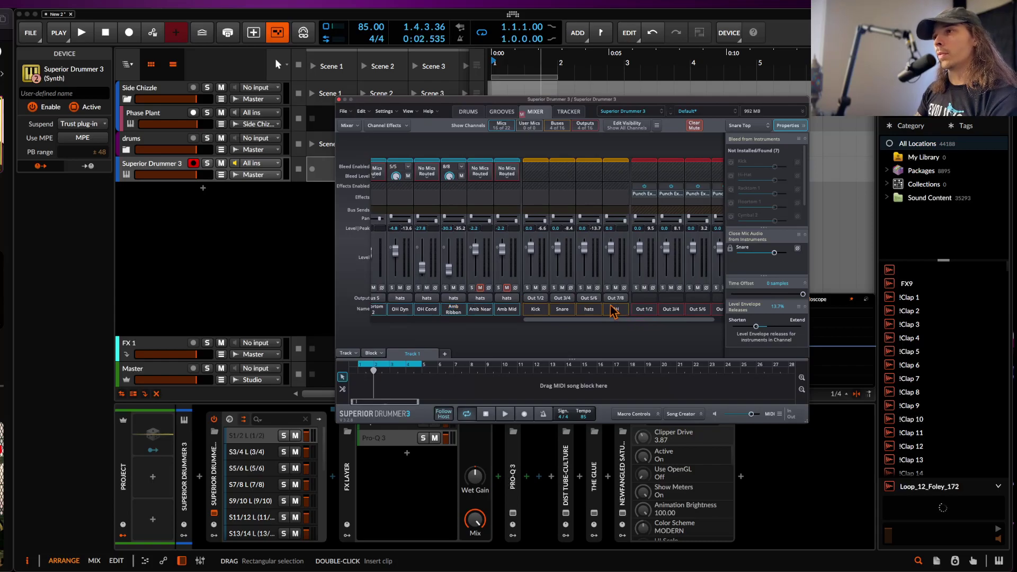
scroll(614, 313, "right", 1)
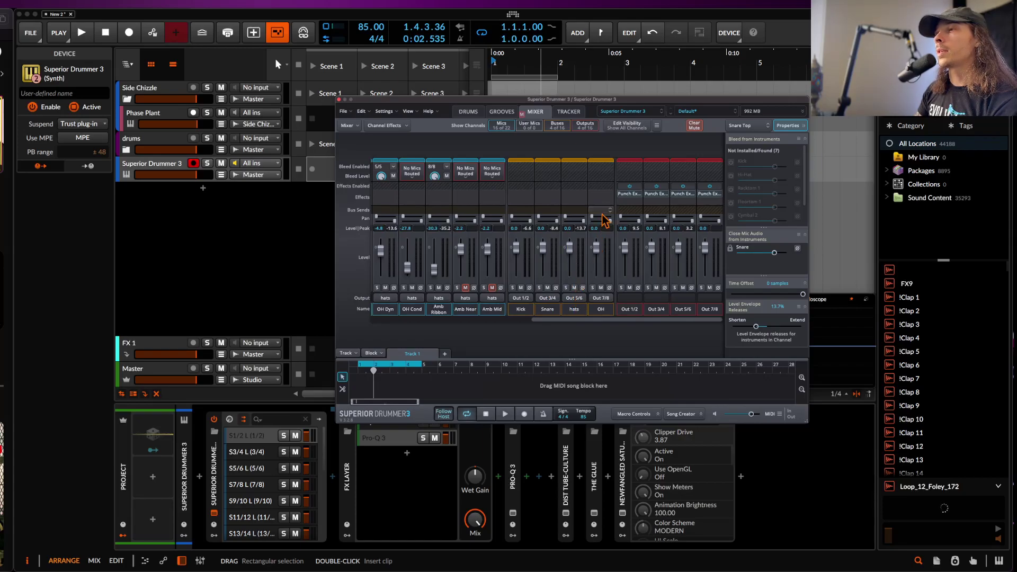
left_click(339, 99)
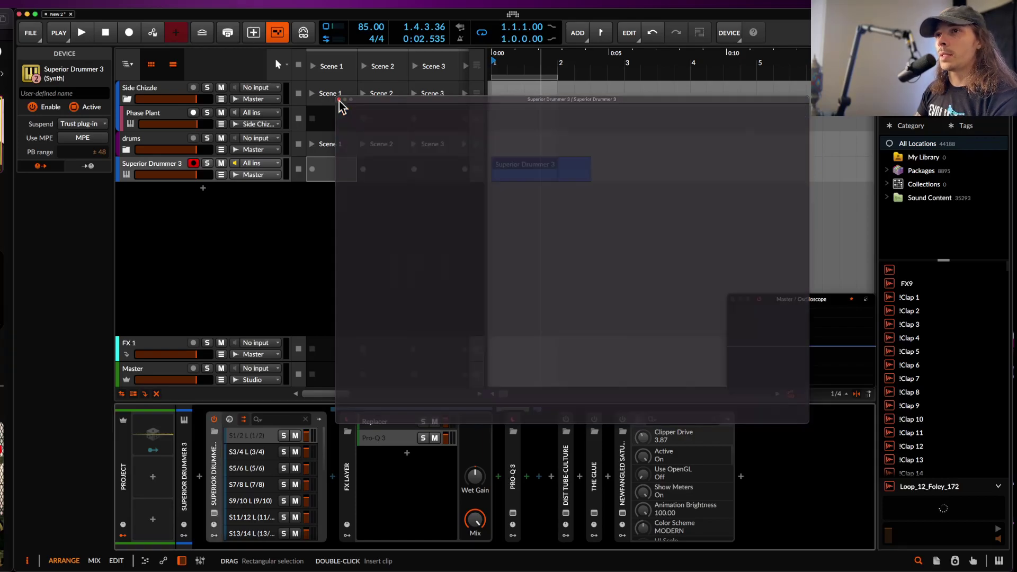
Step: Add a new instrument track and load the Atlas drum sampler onto it
left_click(203, 188)
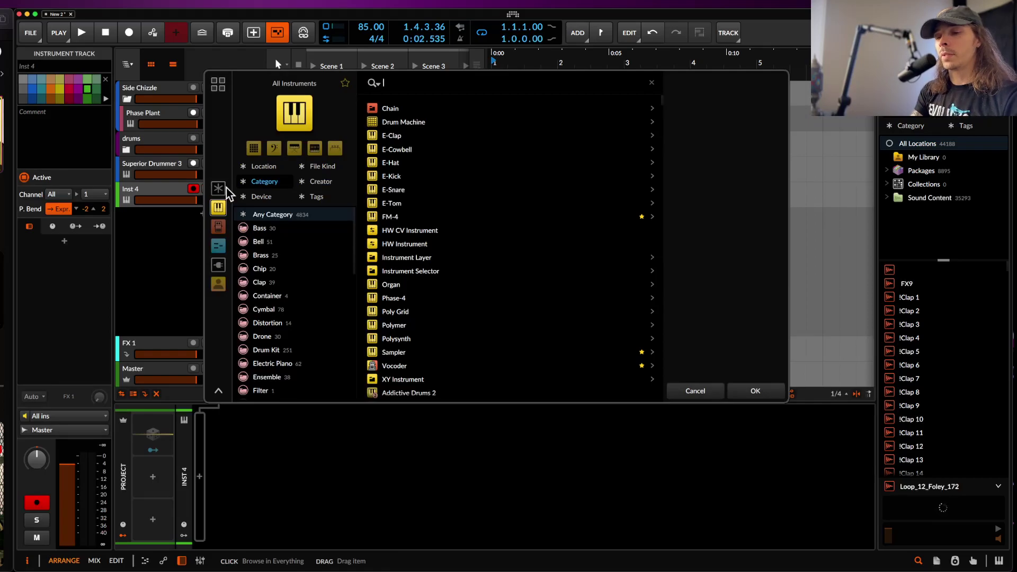
type("atlas")
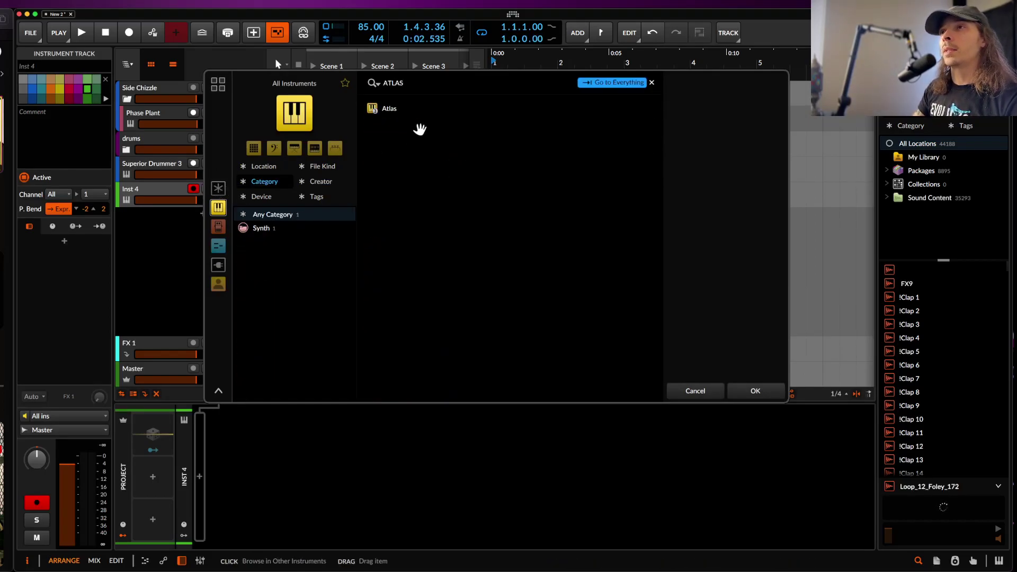
left_click(392, 110)
left_click(751, 391)
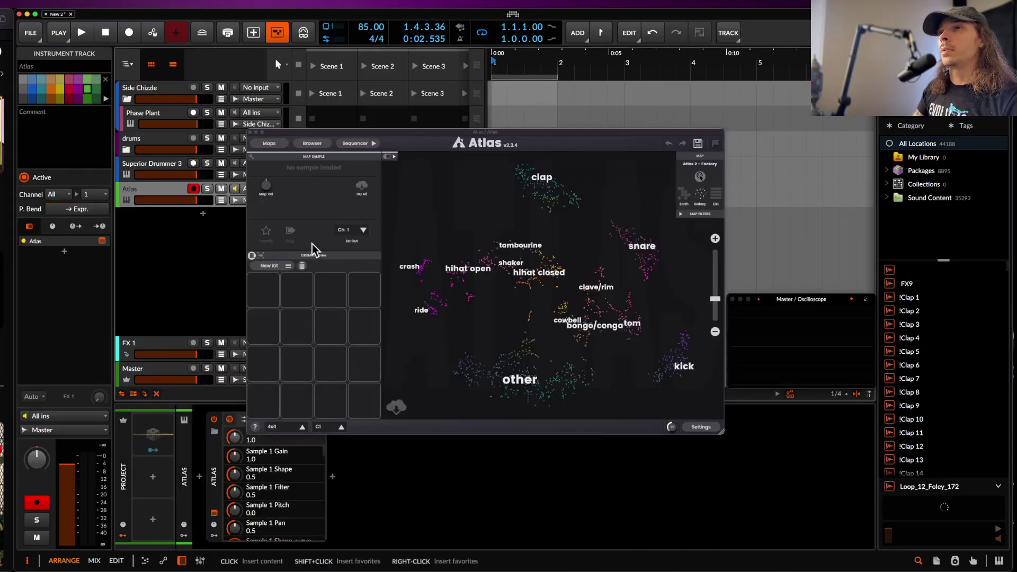
Step: Check Atlas's pad MIDI channels and create chains for all Atlas outputs
left_click(363, 230)
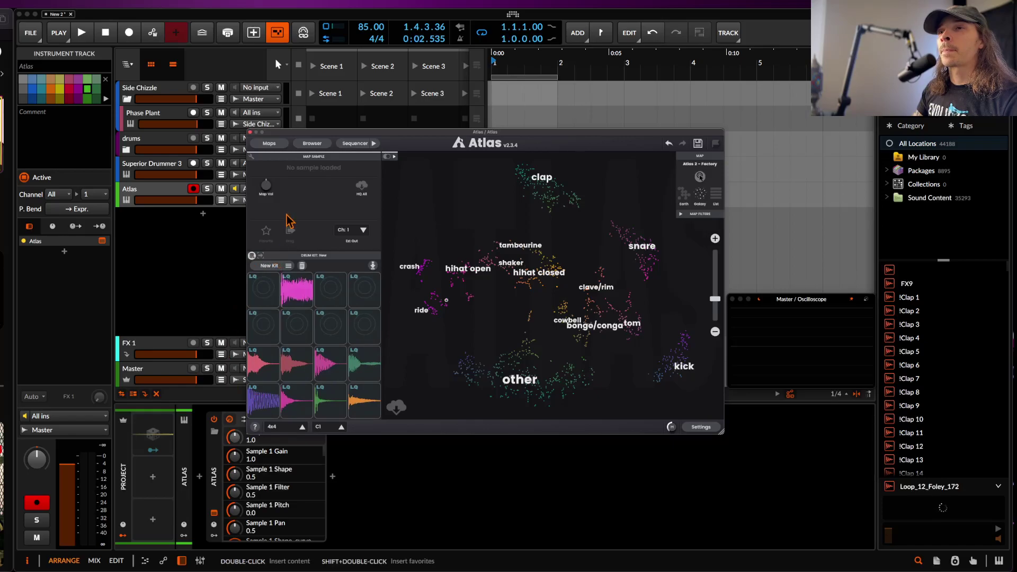
left_click(250, 133)
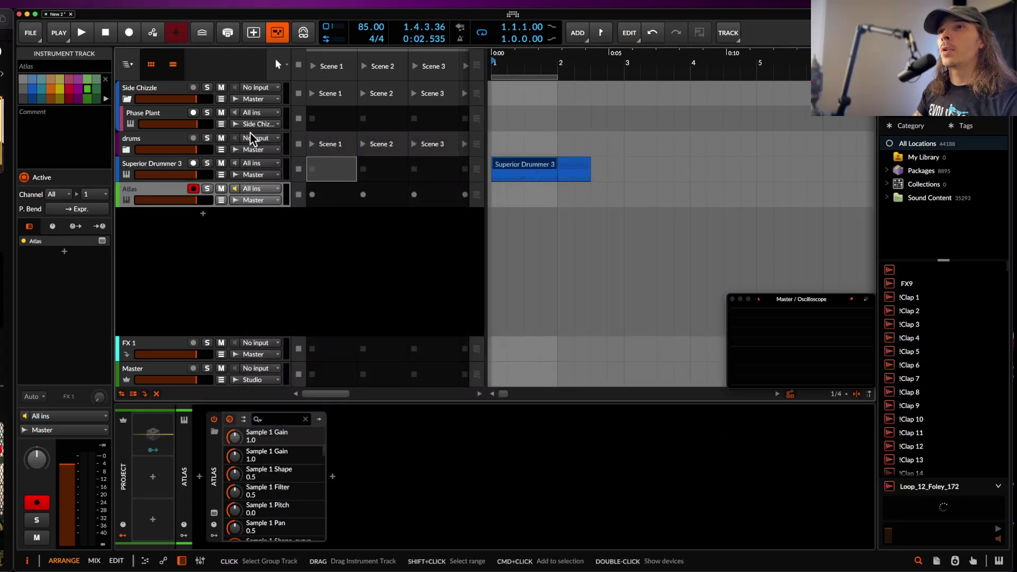
left_click(244, 419)
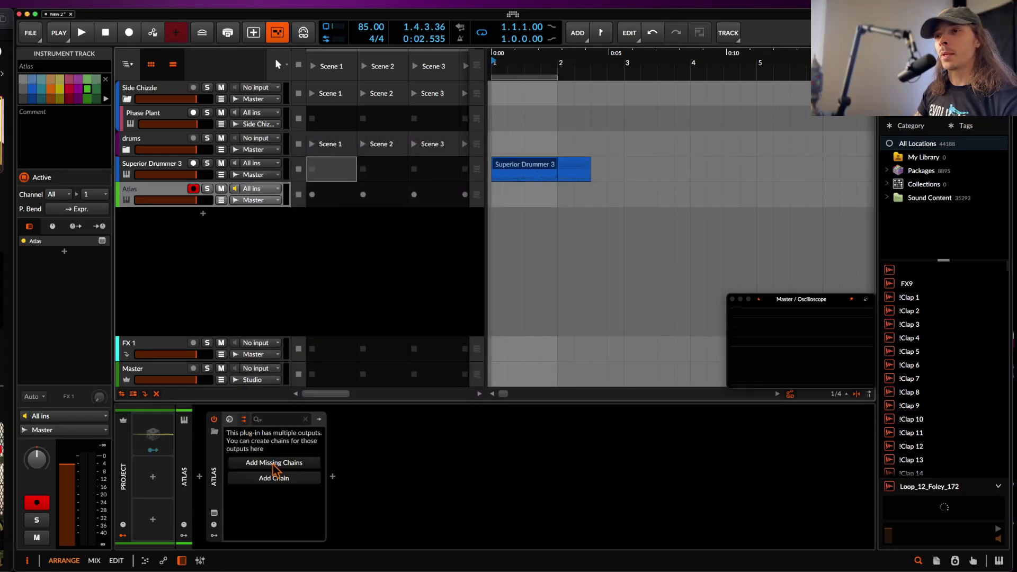
left_click(273, 462)
Step: Reopen Atlas, audition three of its pads, and select the Atlas device
left_click(214, 514)
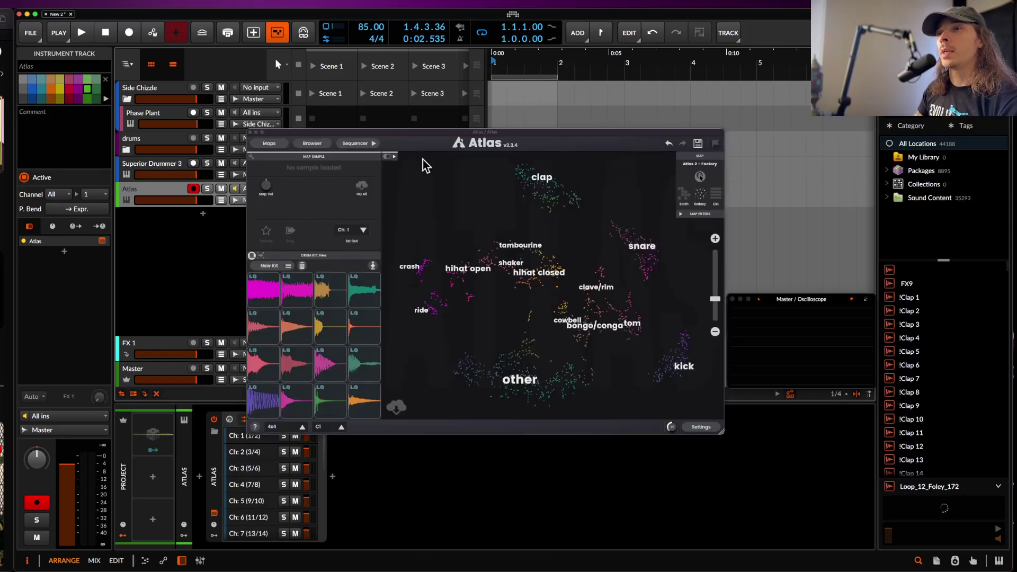
left_click_drag(408, 140, 469, 69)
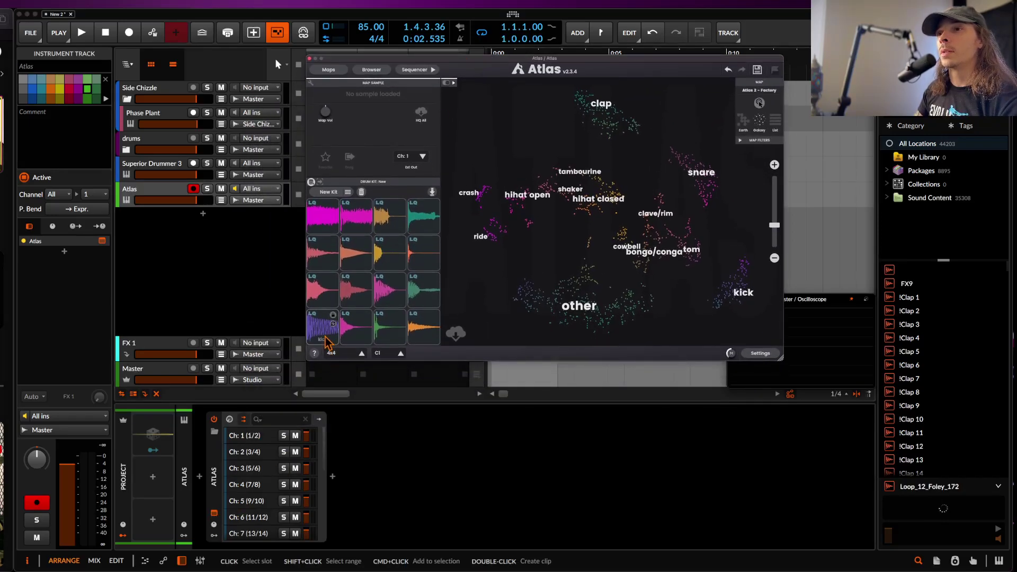
left_click(352, 331)
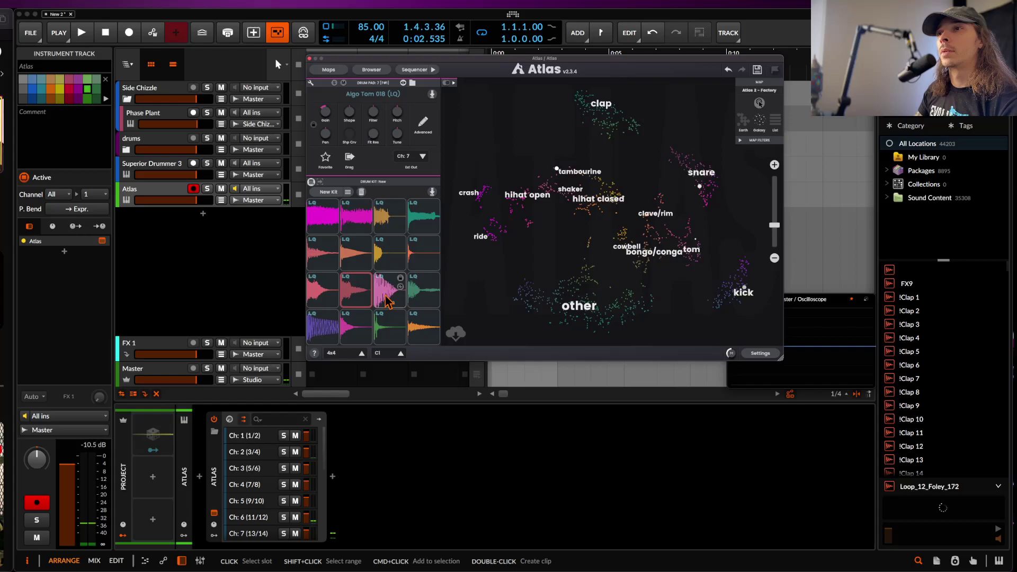
left_click(423, 327)
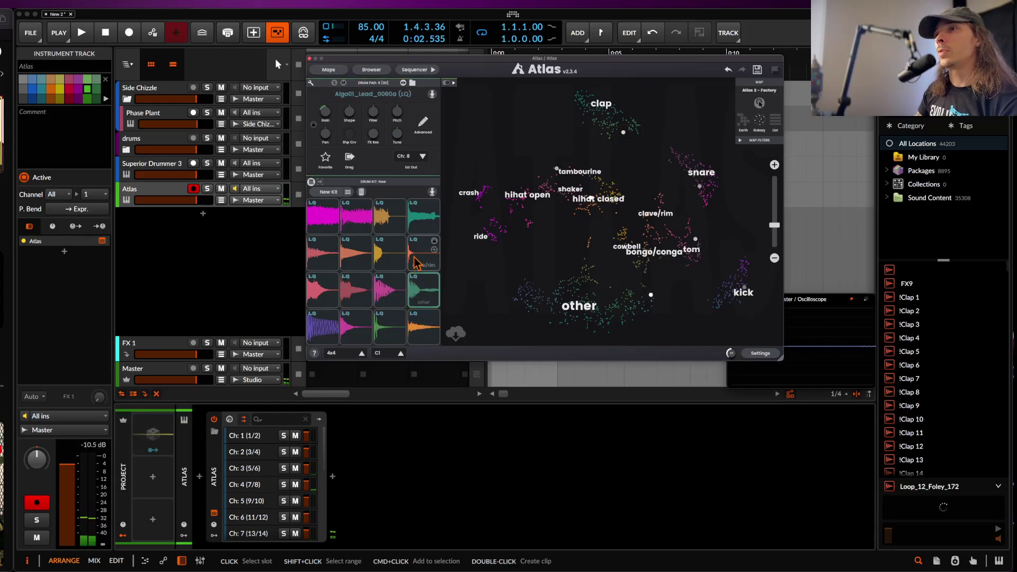
left_click(390, 216)
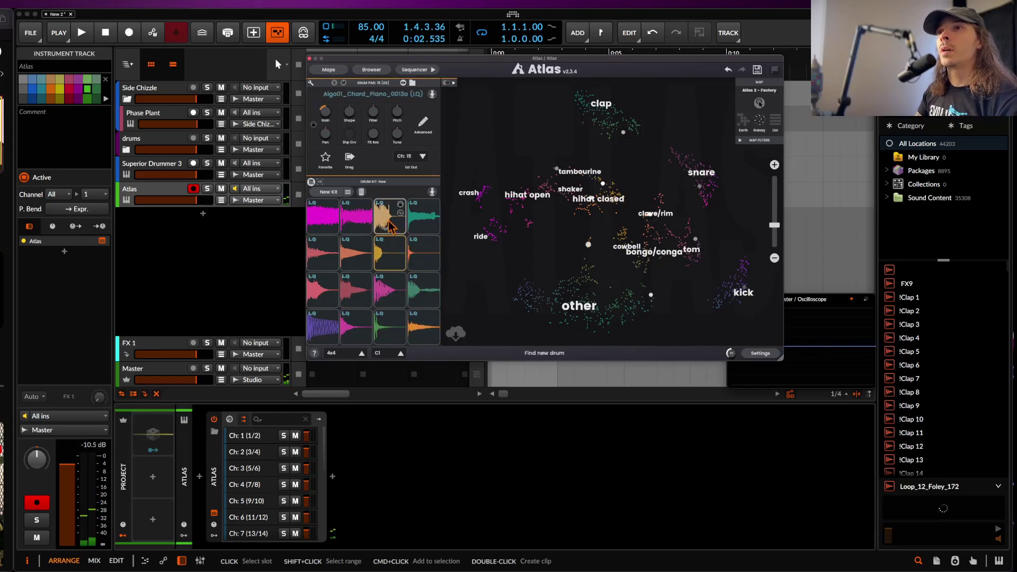
left_click(215, 478)
Step: Delete the Atlas device and the empty Inst 4 track, then toggle the S1/2 chain's FX Layer
key("Delete")
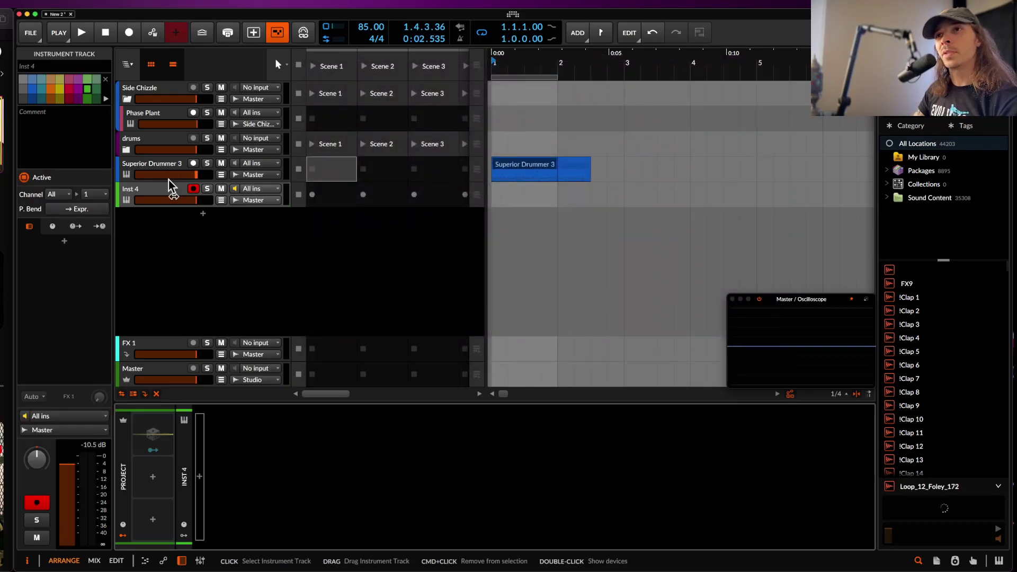
key("Delete")
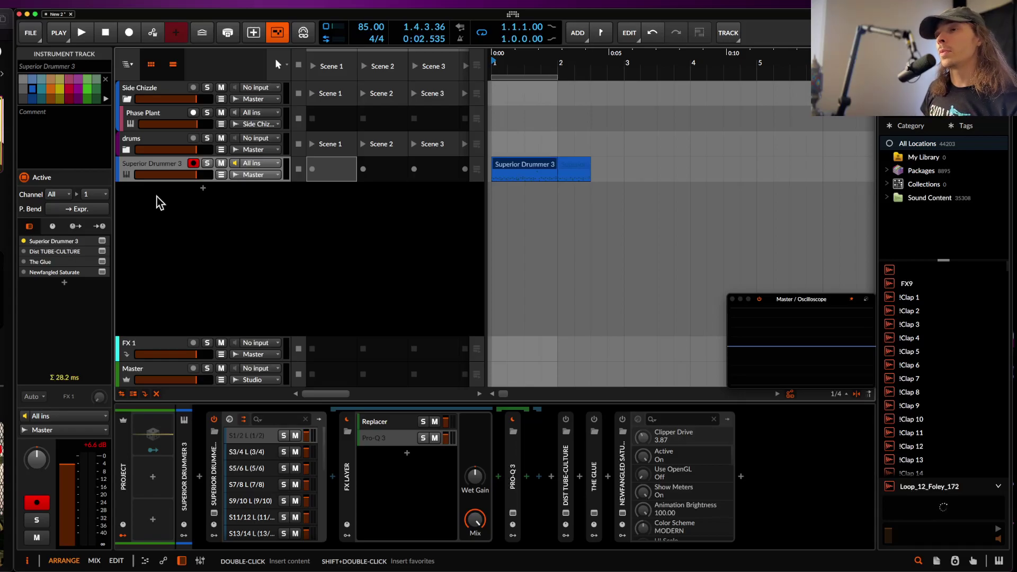
left_click(347, 419)
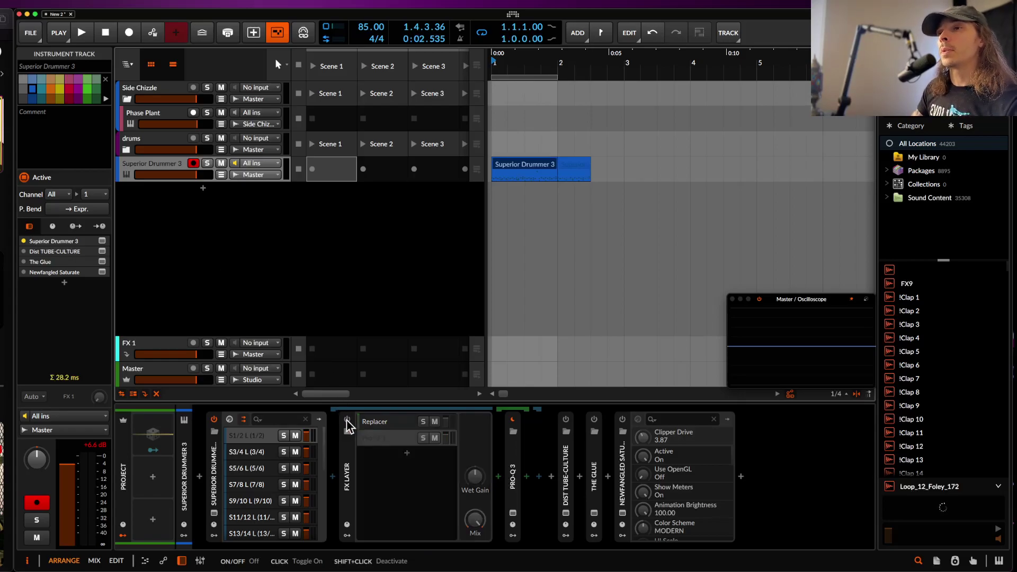
Step: Inspect Superior Drummer 3's output chains S3/4 through S13/14, returning to S1/2
left_click(254, 451)
left_click(251, 467)
left_click(250, 485)
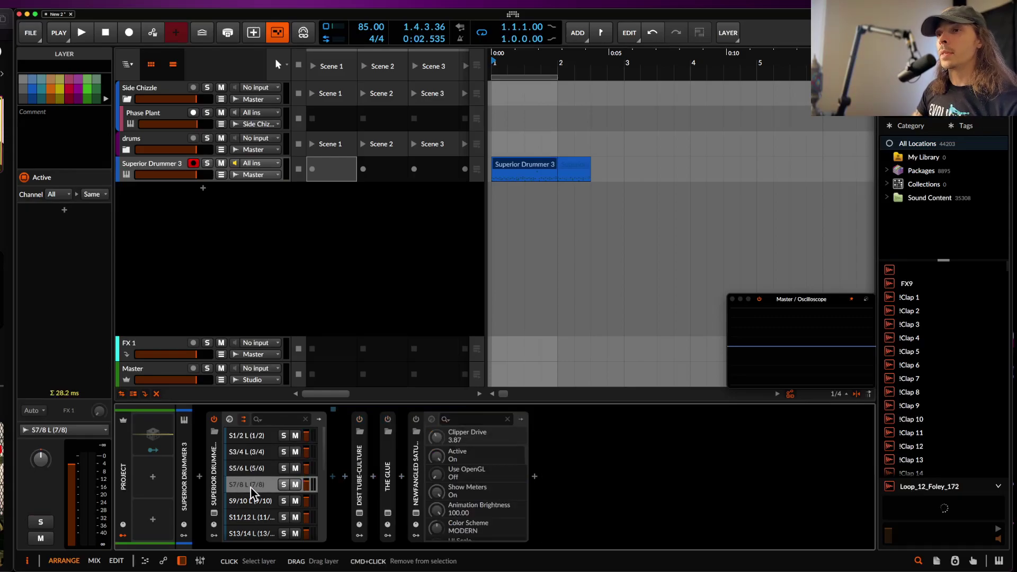
left_click(249, 501)
left_click(251, 518)
left_click(251, 531)
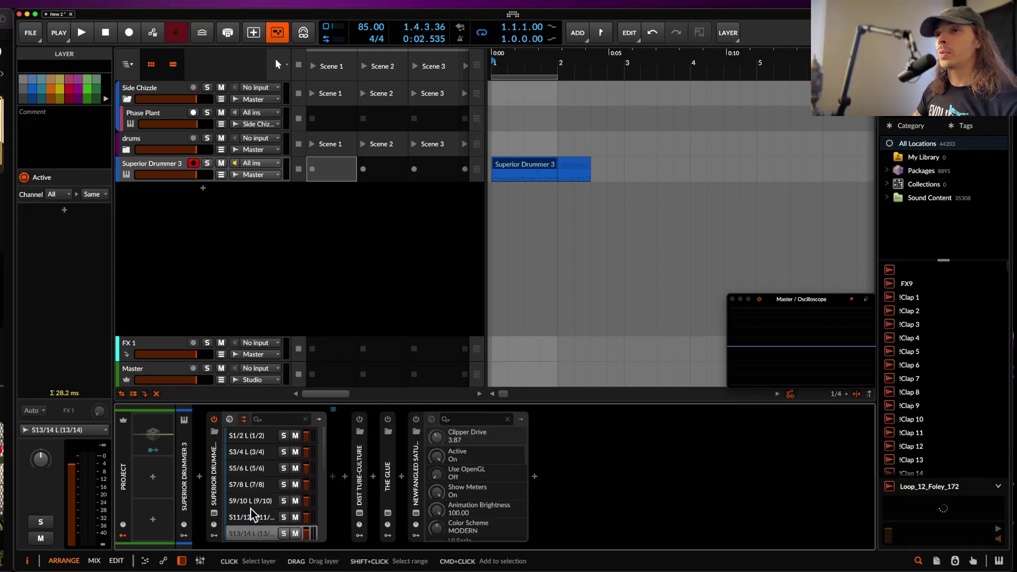
left_click(250, 438)
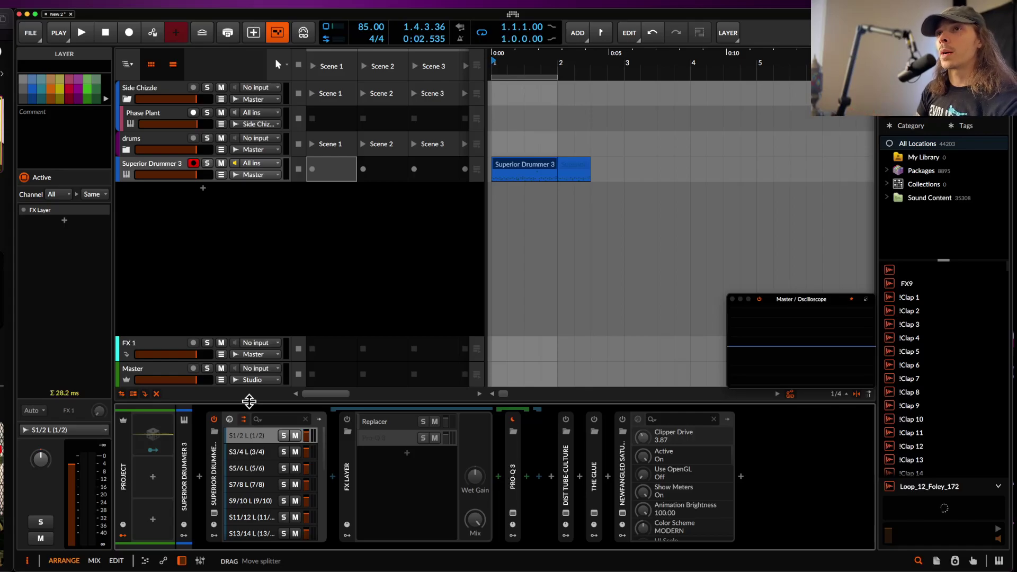
Step: Add an audio track taking input from Superior Drummer 3 Chains > S1/2 L (1/2) (POST)
double_click(203, 205)
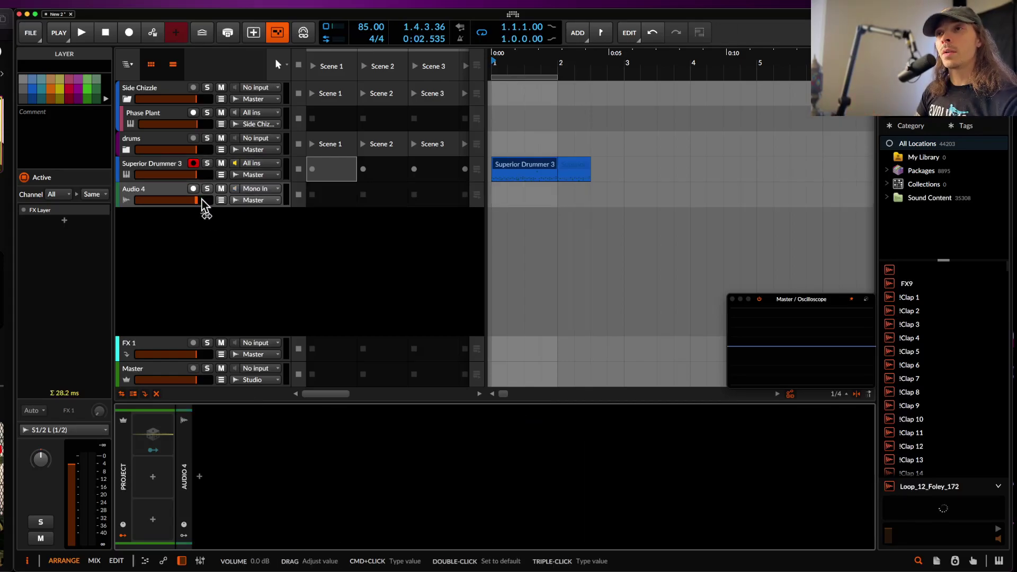
left_click(257, 191)
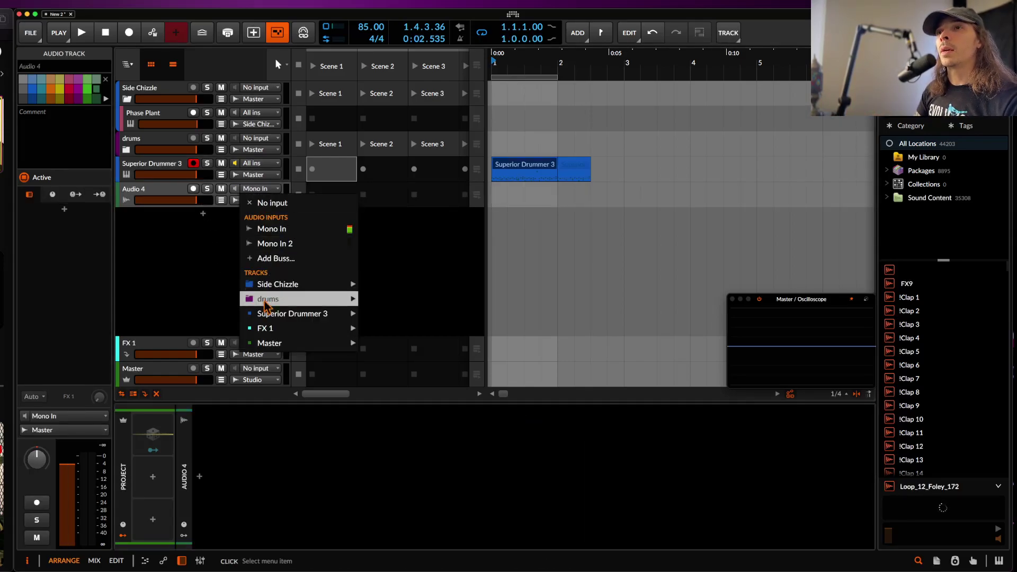
mouse_move(267, 315)
mouse_move(432, 370)
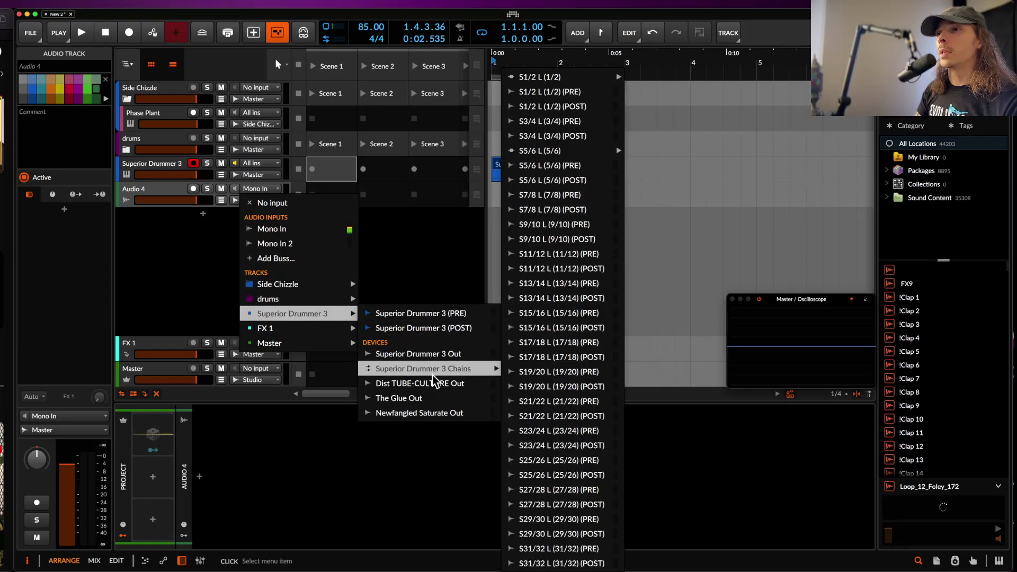
mouse_move(547, 83)
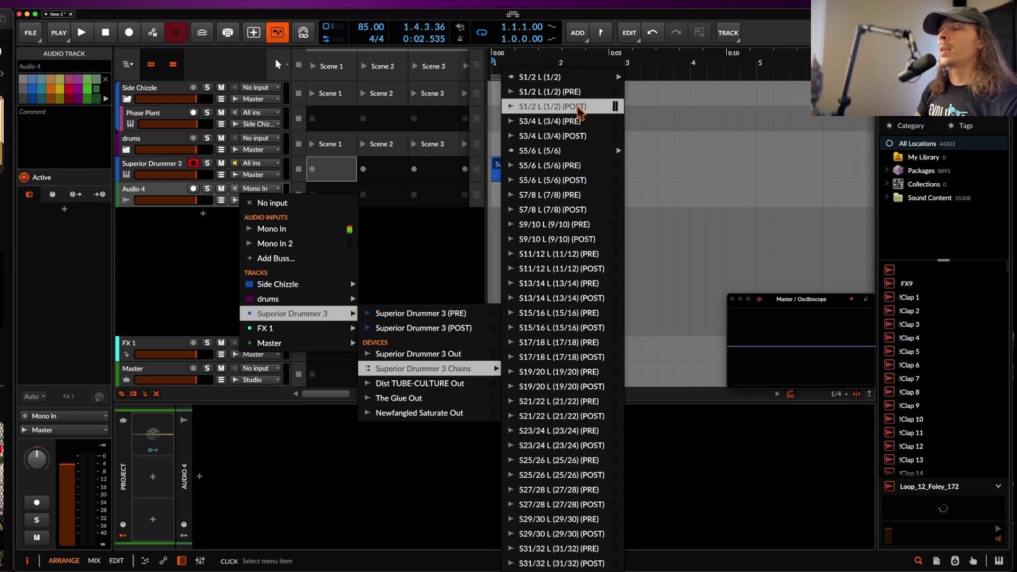
left_click(575, 107)
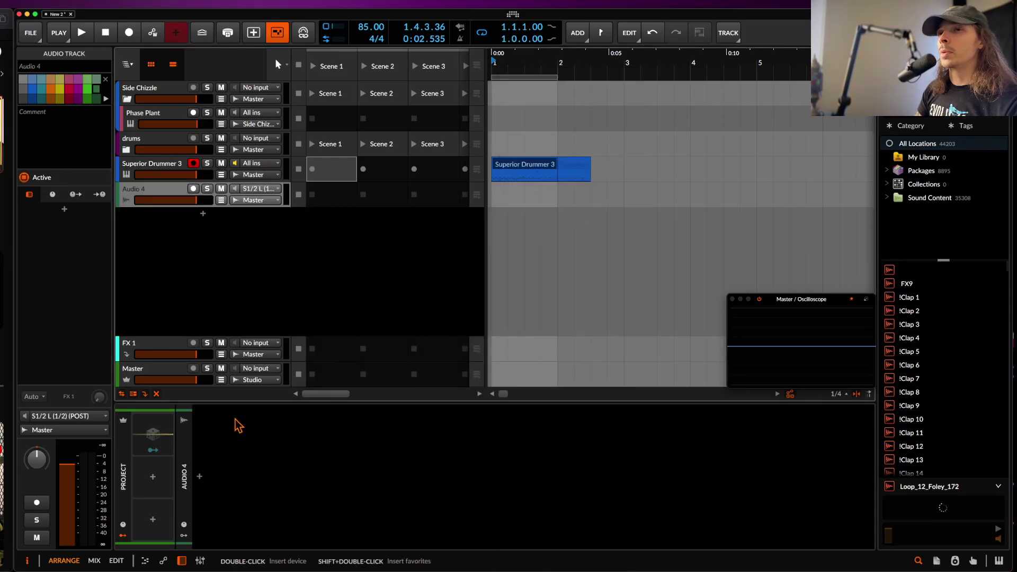
Step: Review Superior Drummer 3's S3/4 and S1/2 chains, then reselect the Audio 4 track
left_click(162, 165)
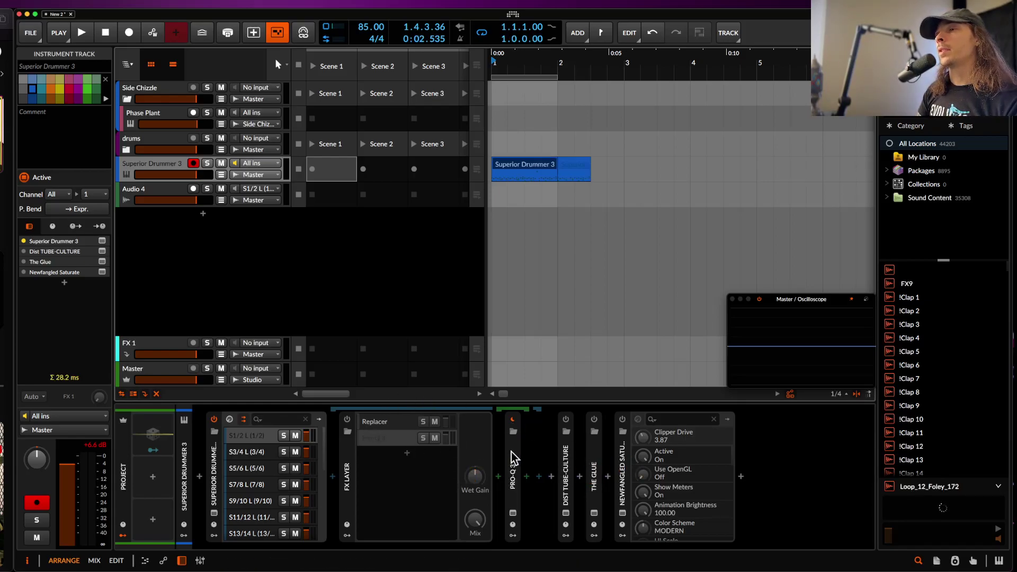
left_click(258, 451)
left_click(255, 436)
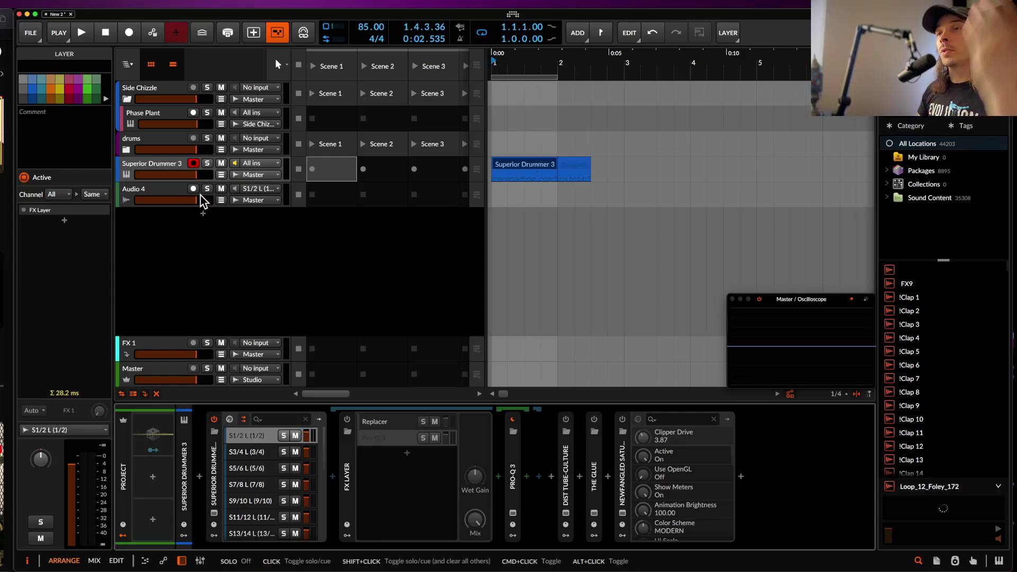
left_click(166, 192)
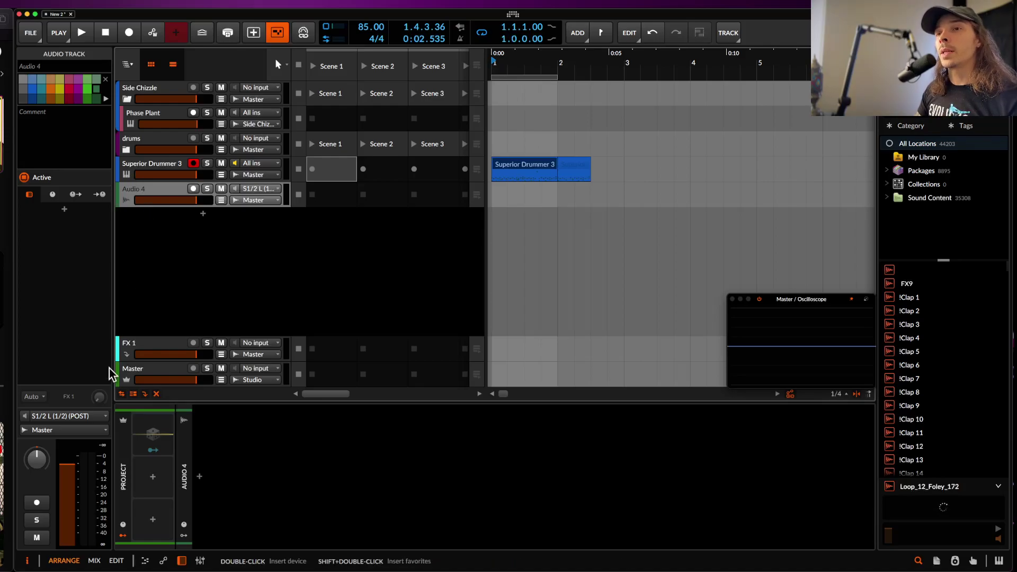
Step: Delete the empty Audio 4 track, leaving Superior Drummer 3 directly above FX 1
left_click(153, 350)
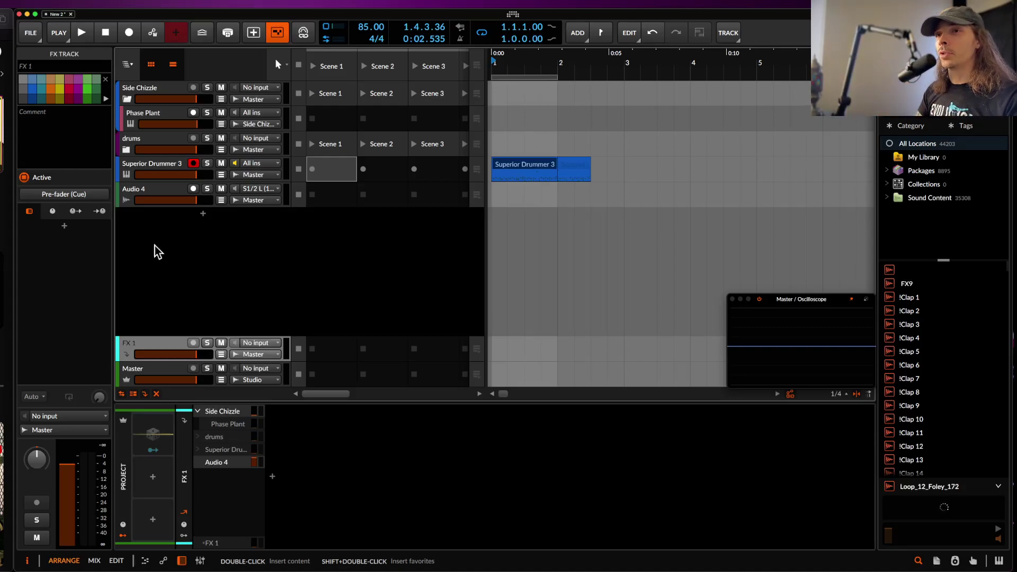
left_click(147, 196)
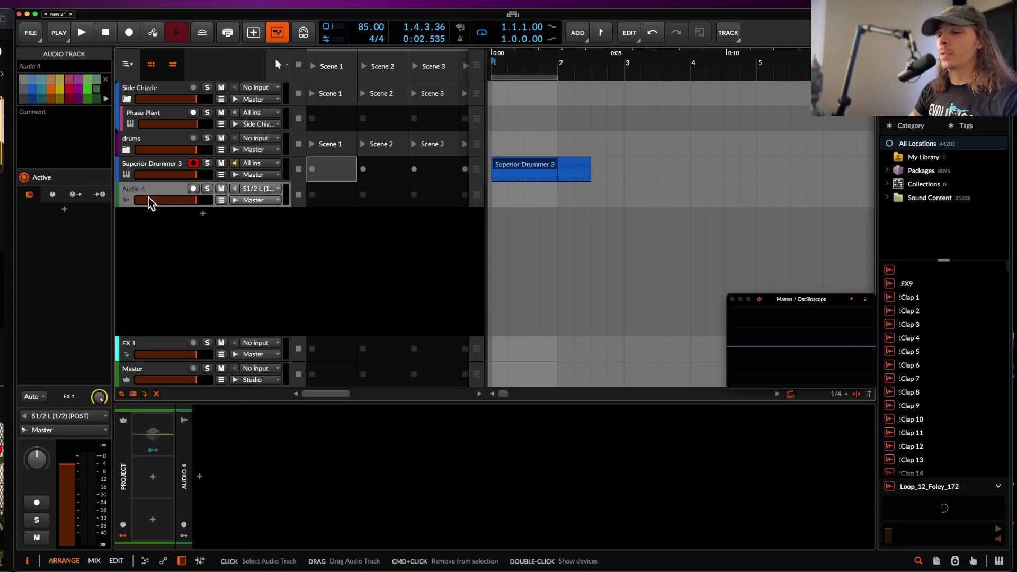
key("Delete")
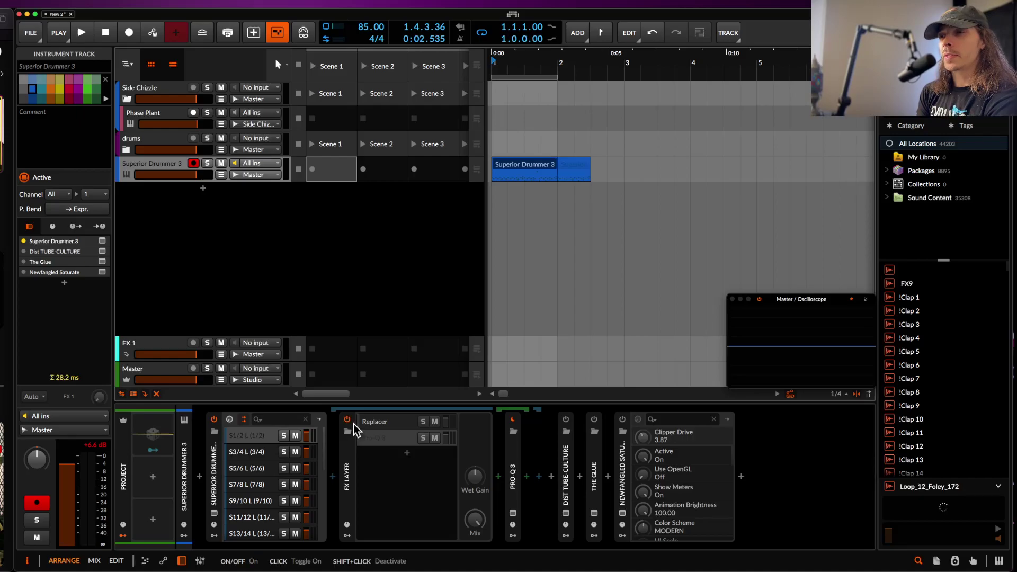
Step: Show the Replacer layer's device in the FX Layer and solo the Pro-Q 3 layer
left_click(349, 447)
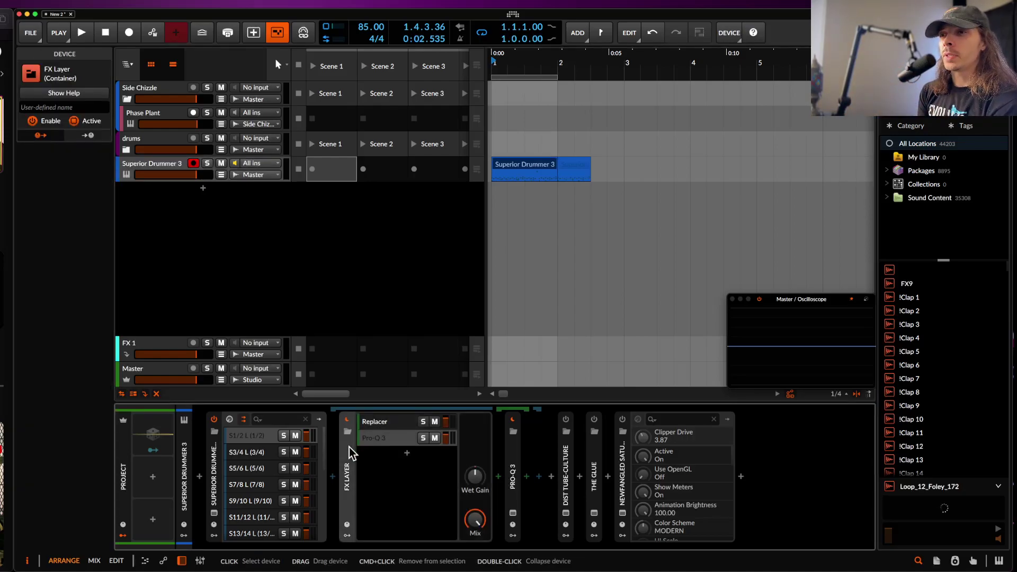
left_click(374, 424)
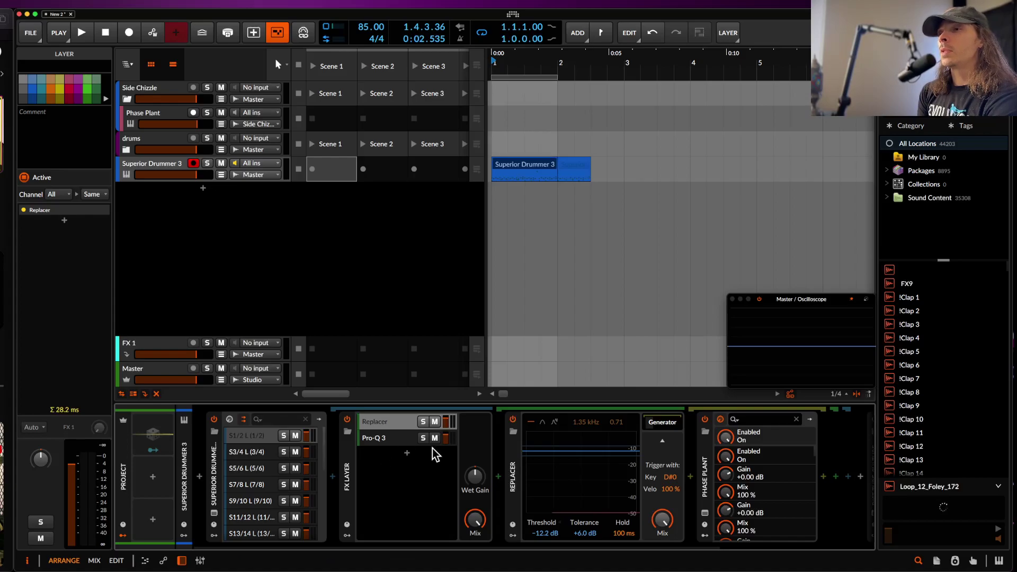
left_click(512, 453)
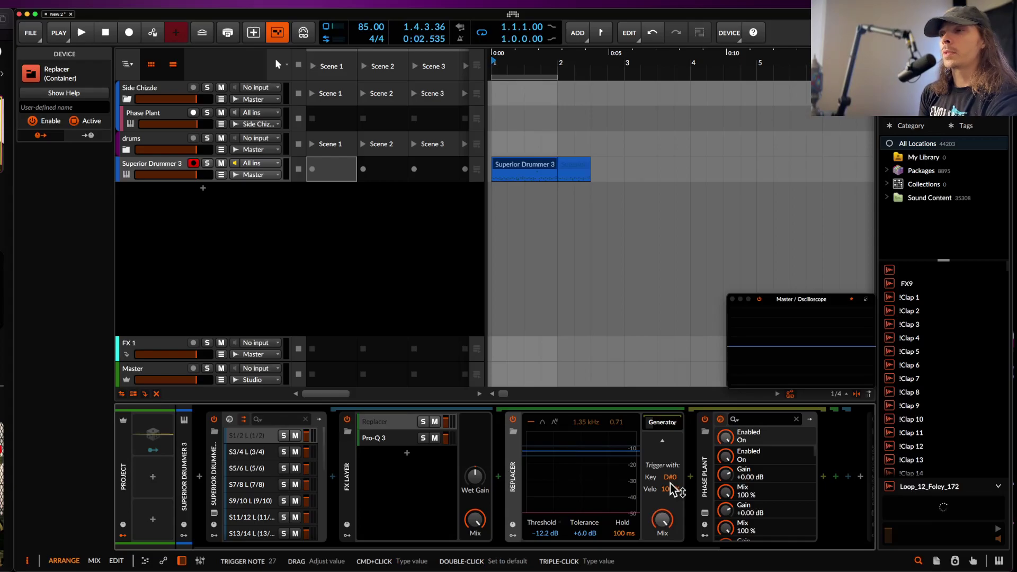
left_click(422, 437)
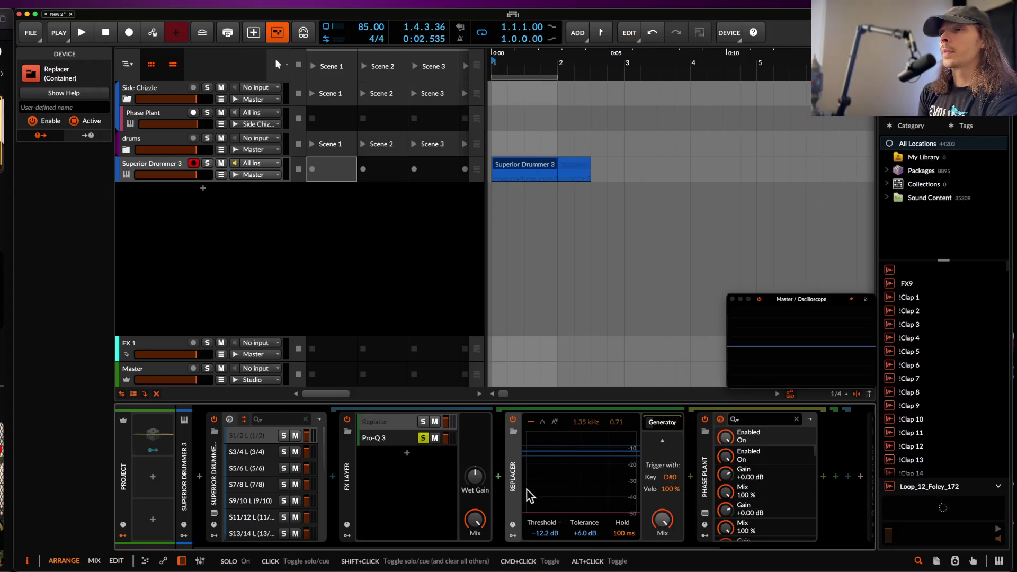
left_click(705, 513)
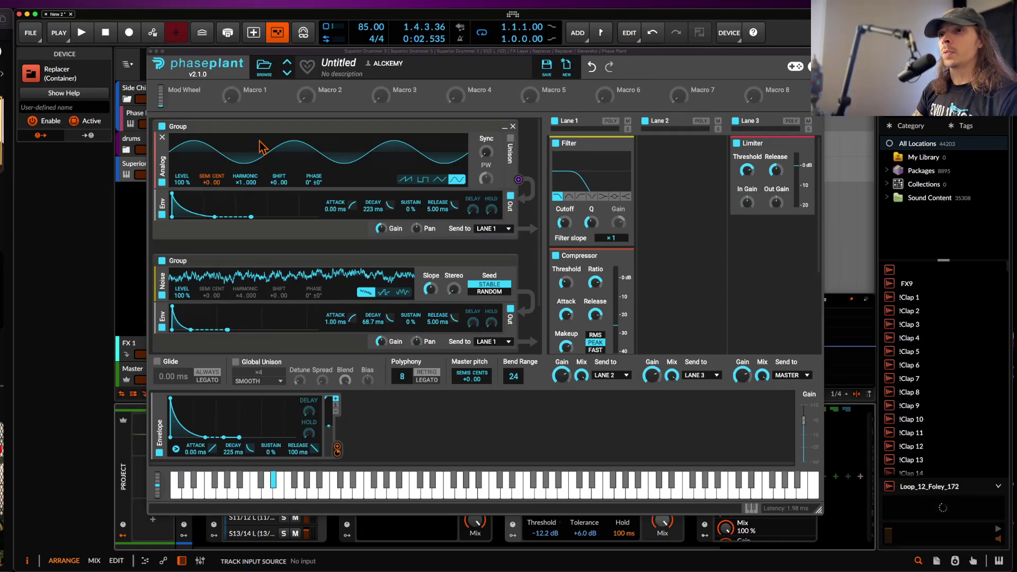
left_click(273, 484)
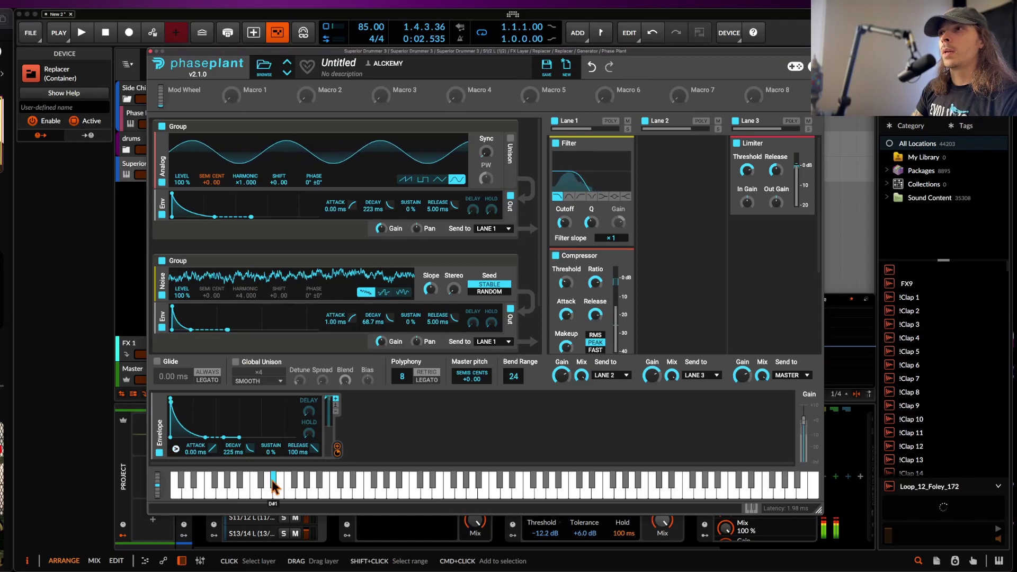
left_click(152, 52)
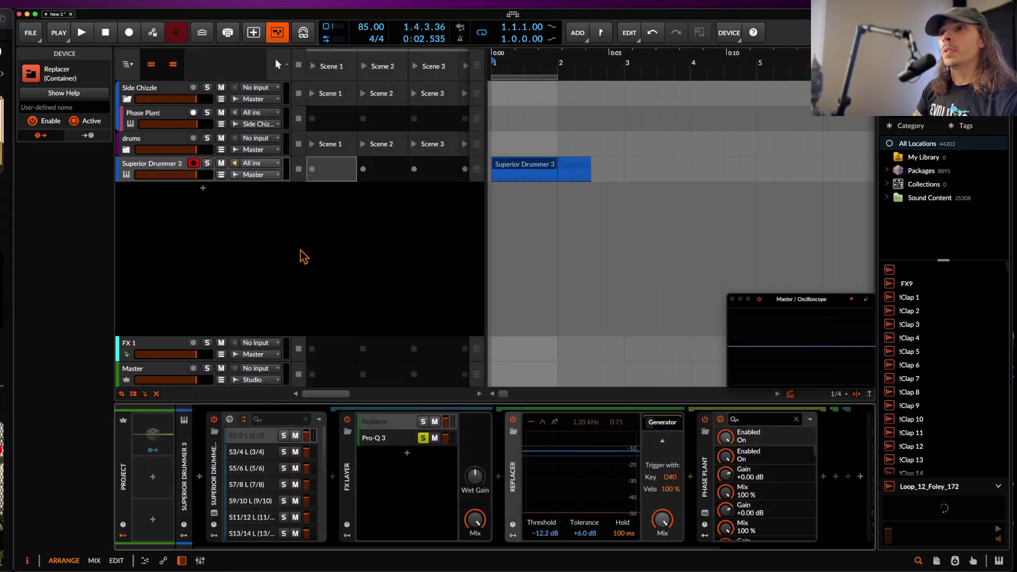
Step: Solo the Replacer layer and switch Replacer's filter mode to Band-pass, then back to Bypass
left_click(423, 422)
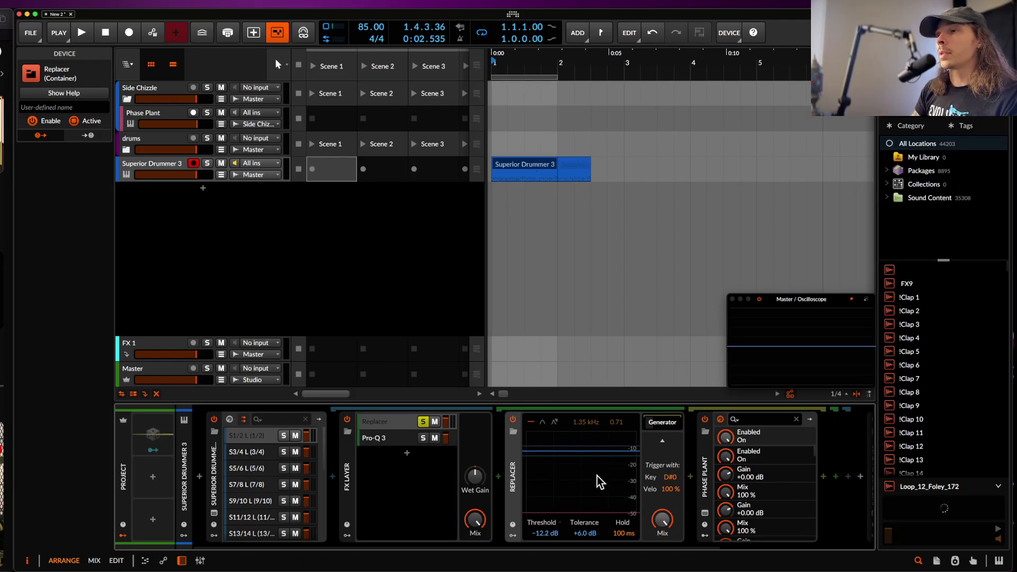
left_click(542, 423)
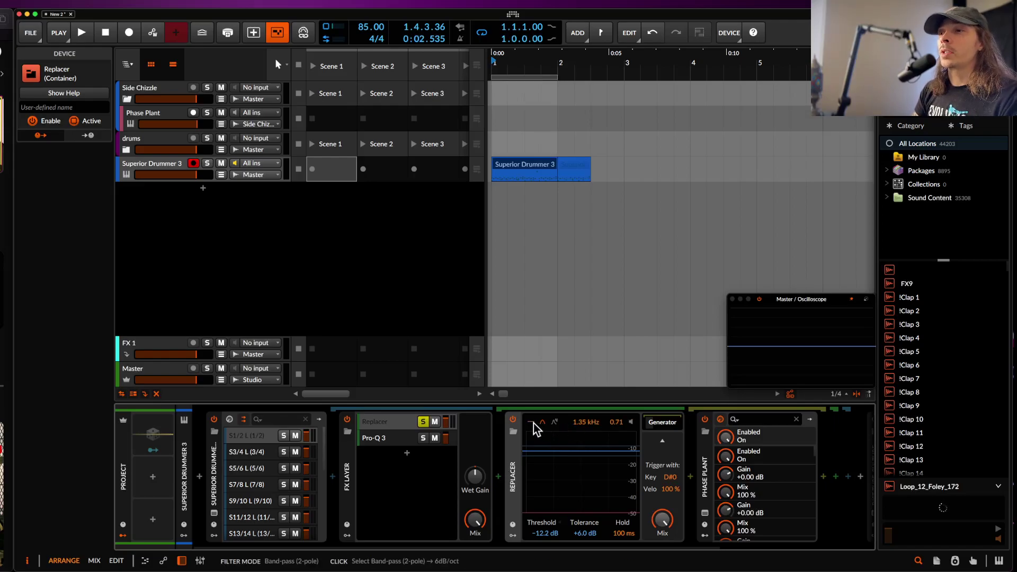
left_click(531, 423)
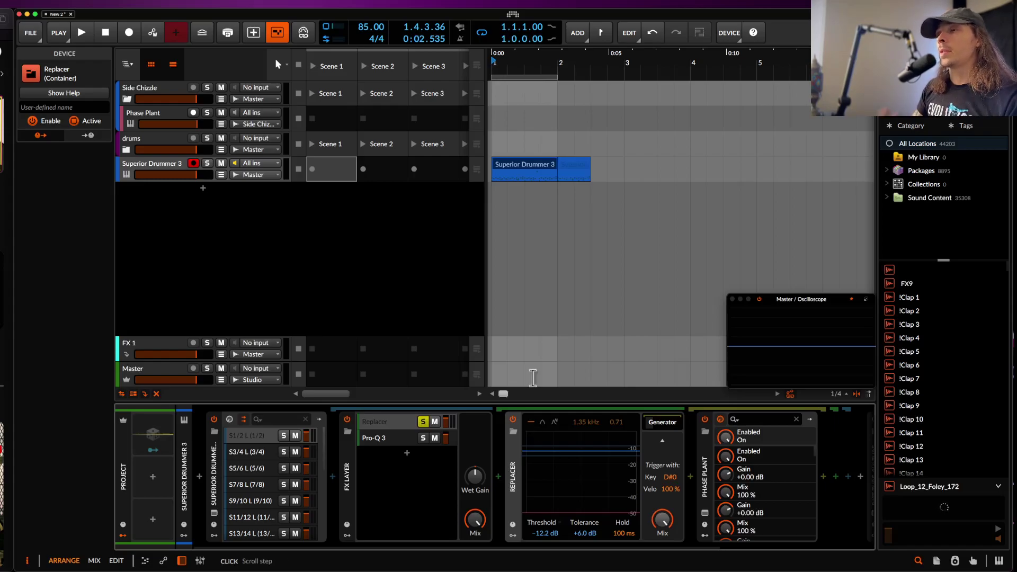
Step: While the drum clip plays, unsolo Replacer and lower its threshold to -25.3 dB
left_click(502, 170)
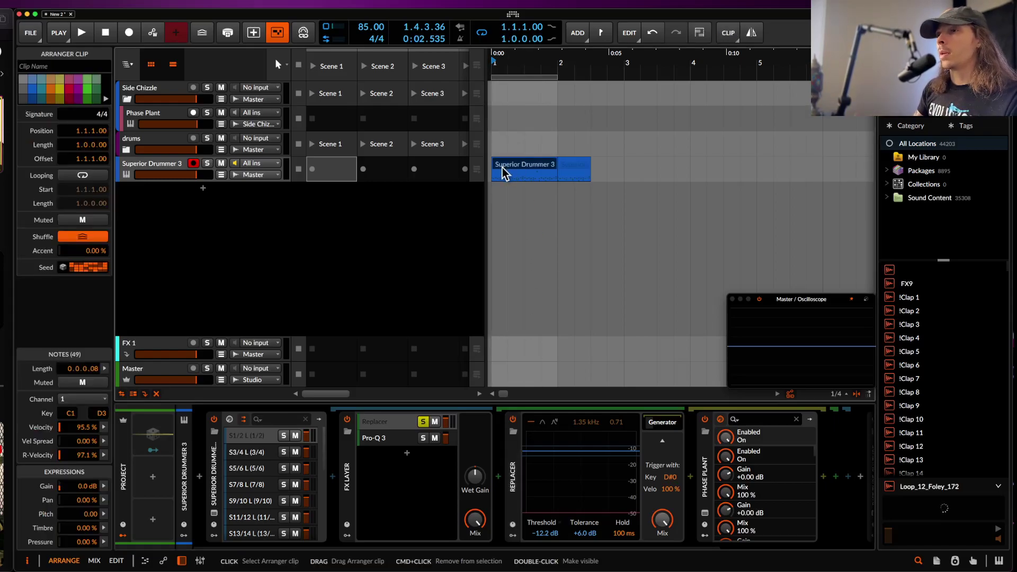
key("space")
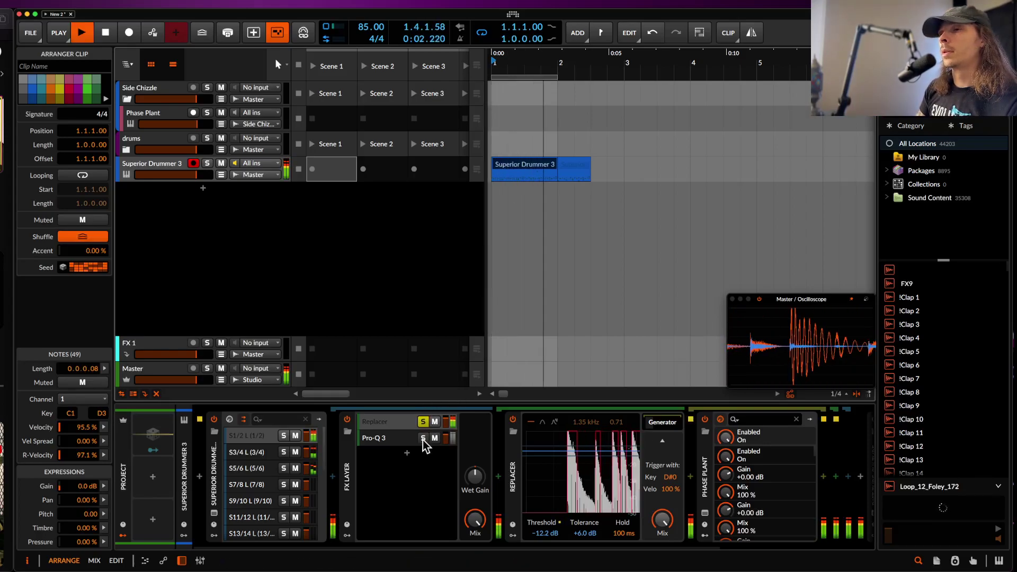
left_click(422, 423)
left_click(388, 422)
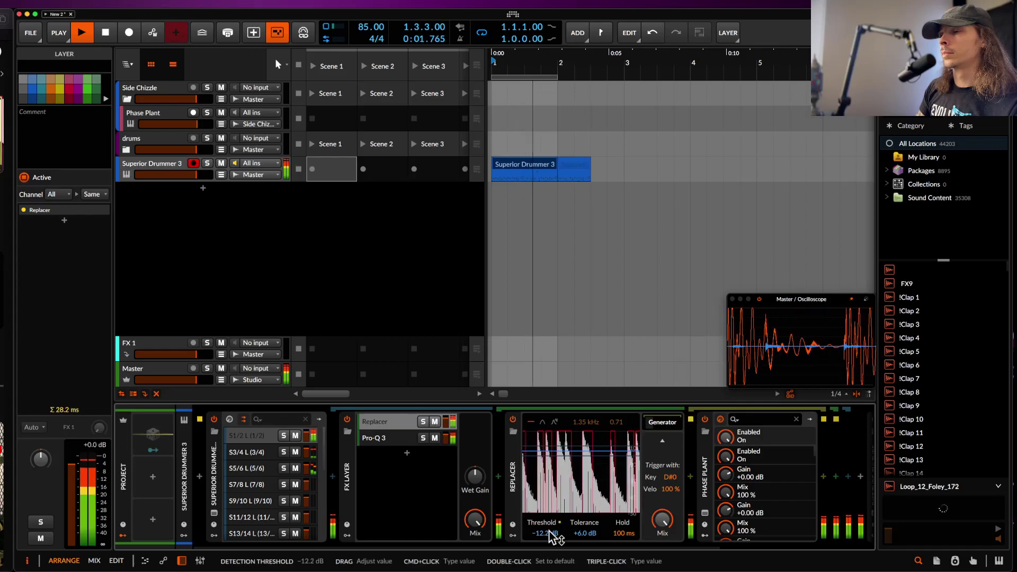
left_click_drag(552, 538, 548, 537)
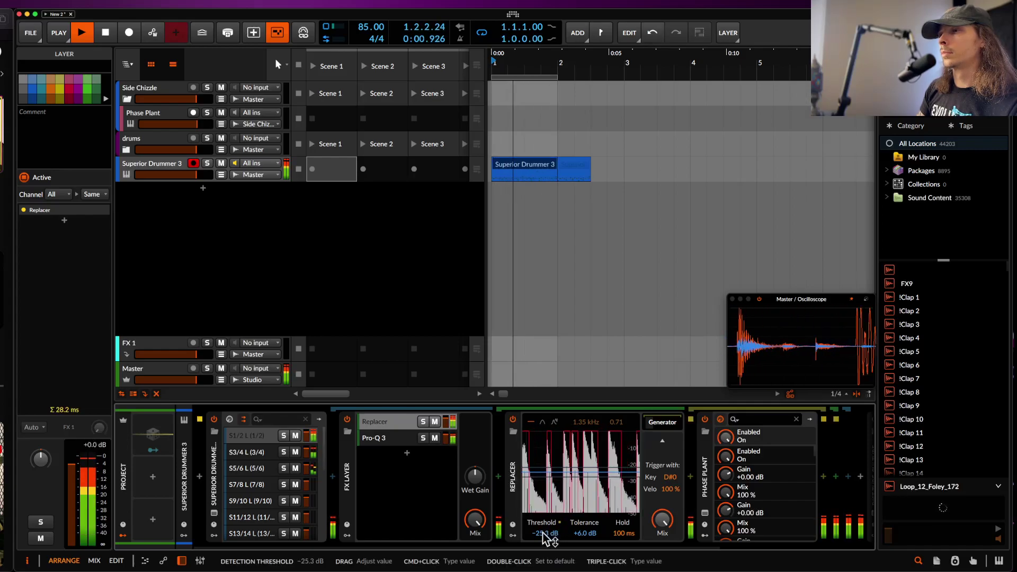
key("space")
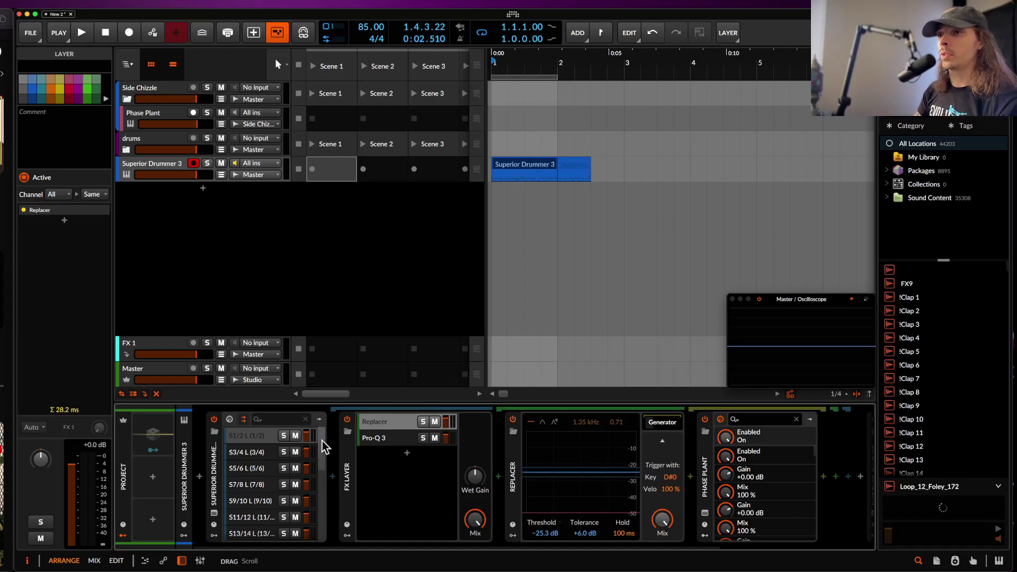
Step: View the Pro-Q 3 and Replacer layers in turn, then collapse the FX Layer device
left_click(373, 440)
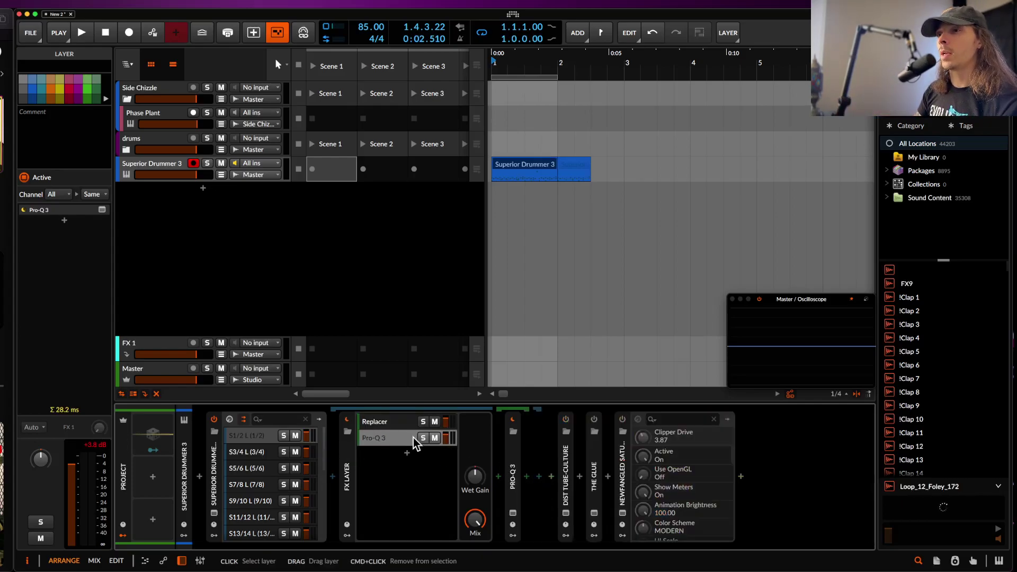
left_click(405, 422)
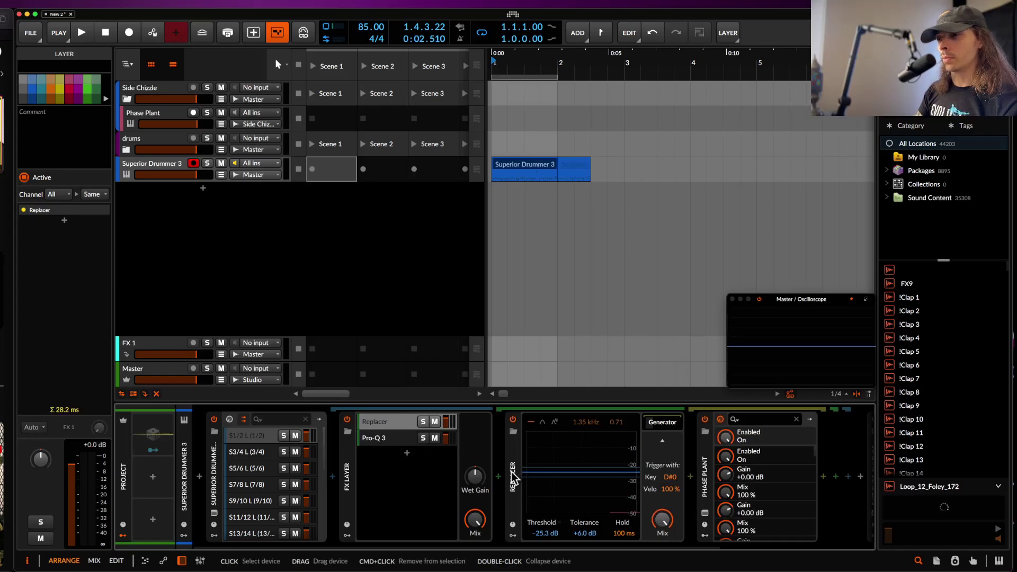
double_click(346, 452)
Step: Switch on The Glue and Newfangled Saturate after the FX Layer, adding no new device
left_click(360, 462)
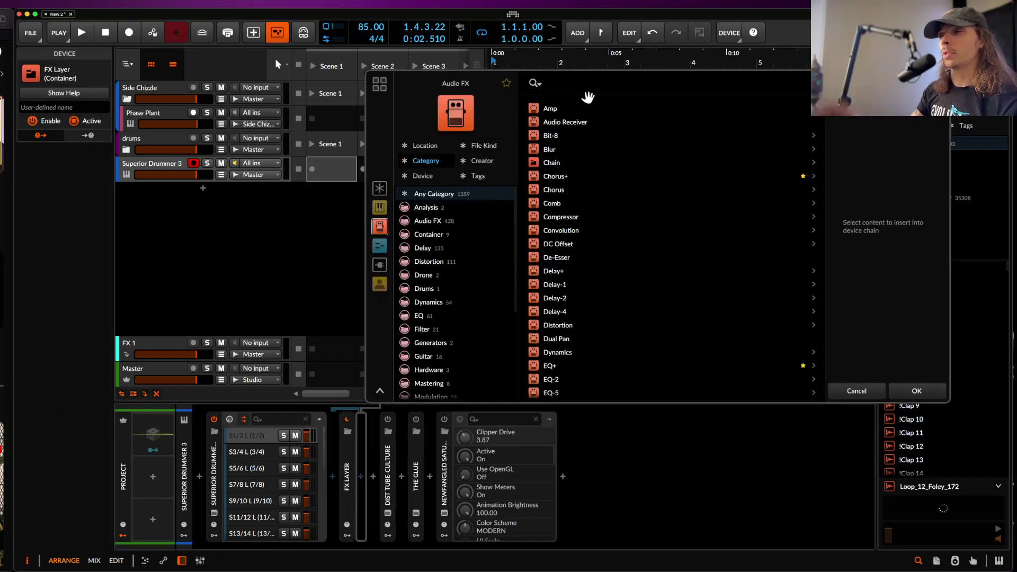
left_click(916, 391)
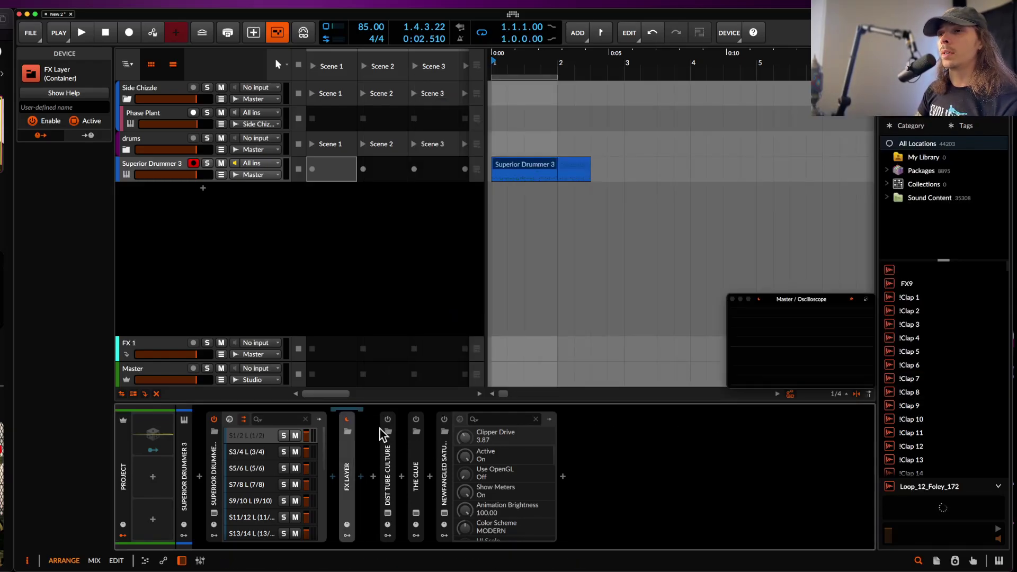
left_click(415, 419)
left_click(444, 419)
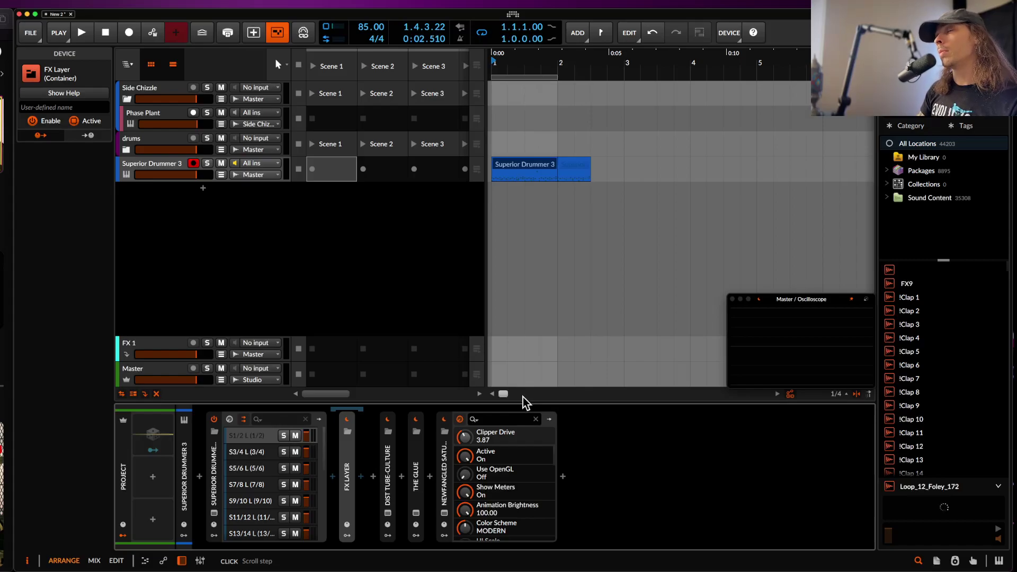
Step: Audition the Superior Drummer 3 clip through the effect chain, then stop playback
key("space")
left_click(516, 168)
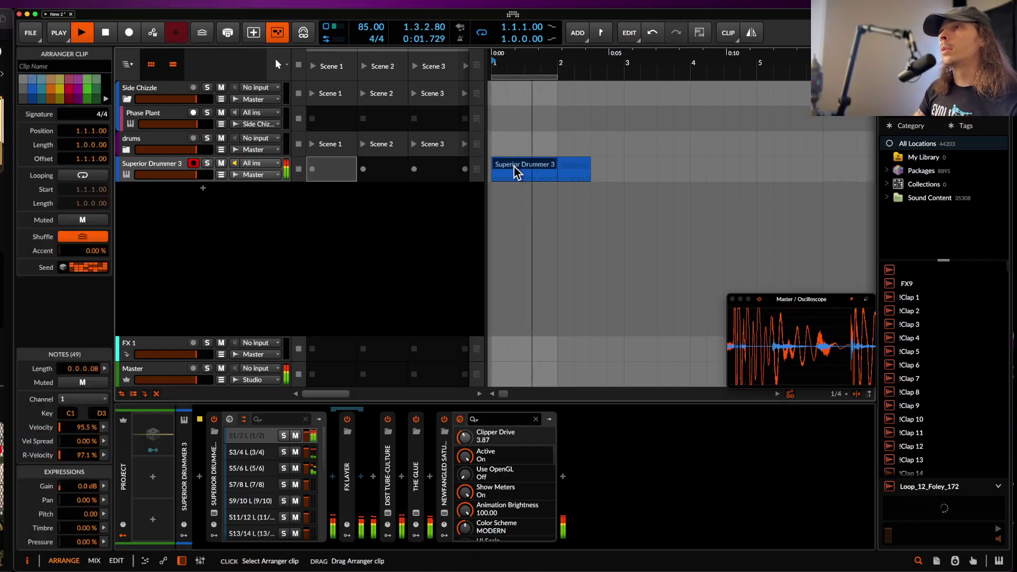
scroll(514, 166, "up", 3)
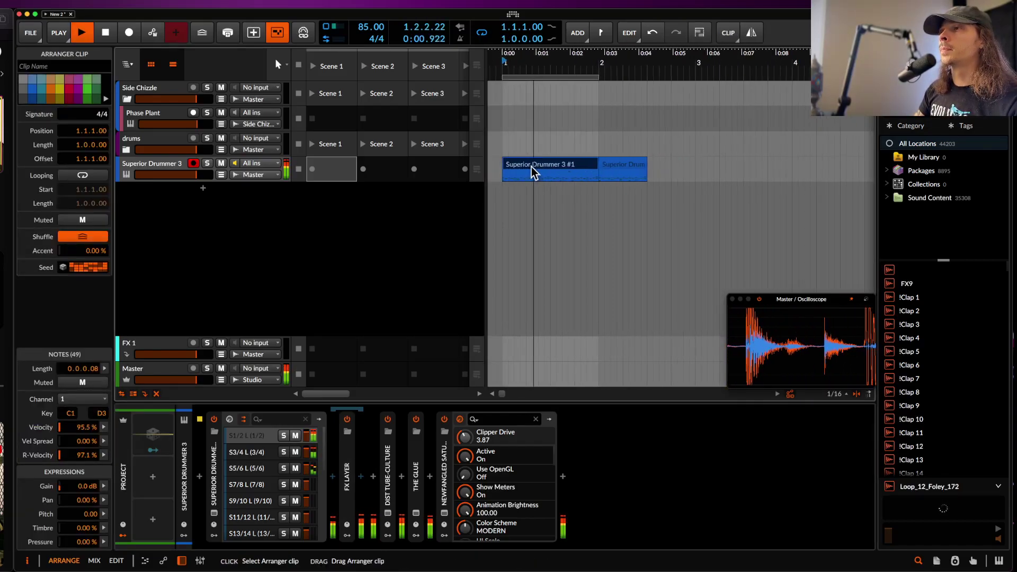
scroll(532, 167, "up", 1)
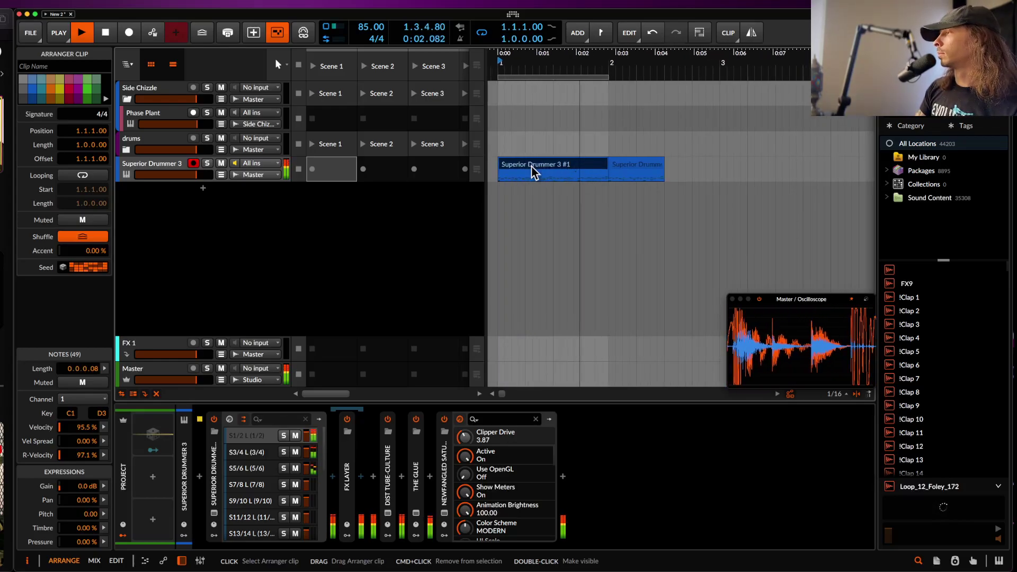
key("space")
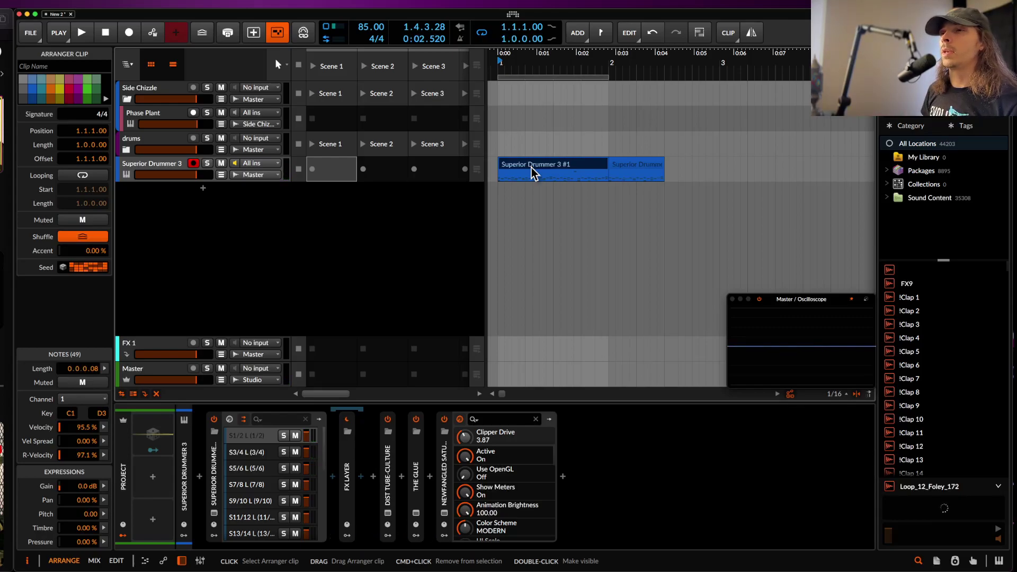
Step: Open the Superior Drummer 3 clip's notes and select all 36 hi-hat notes
double_click(532, 167)
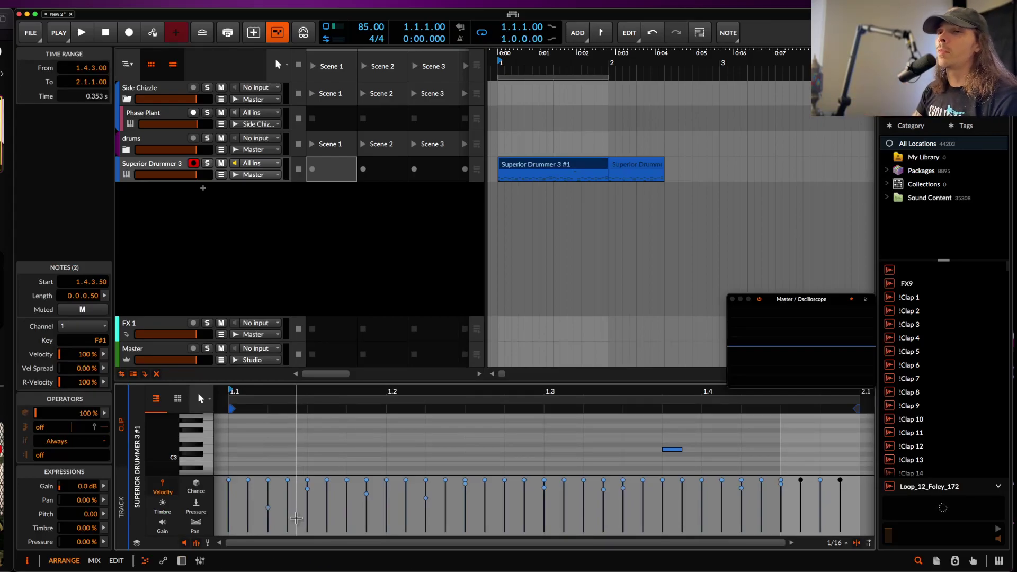
scroll(309, 456, "down", 5)
scroll(311, 456, "down", 5)
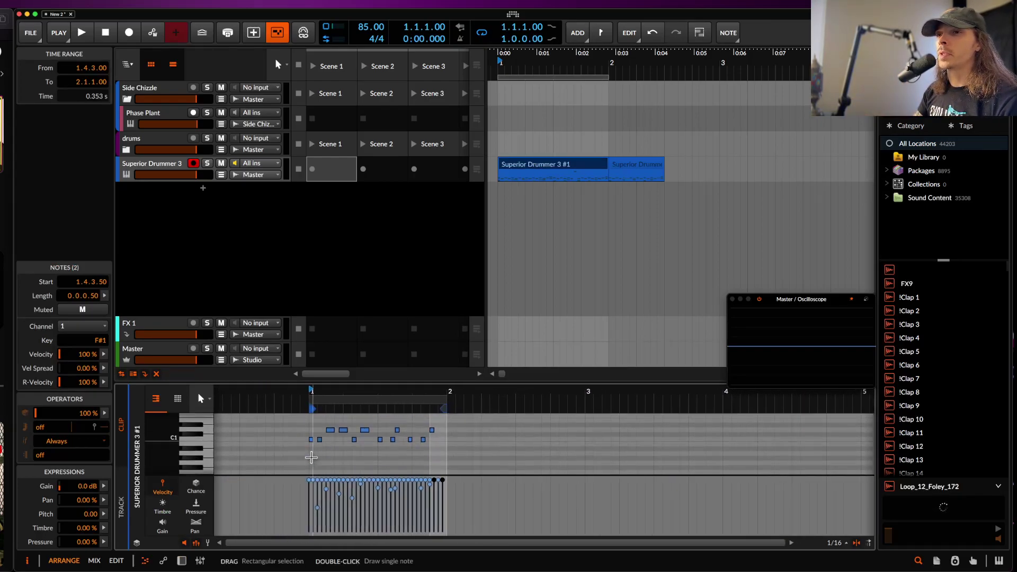
scroll(311, 457, "down", 5)
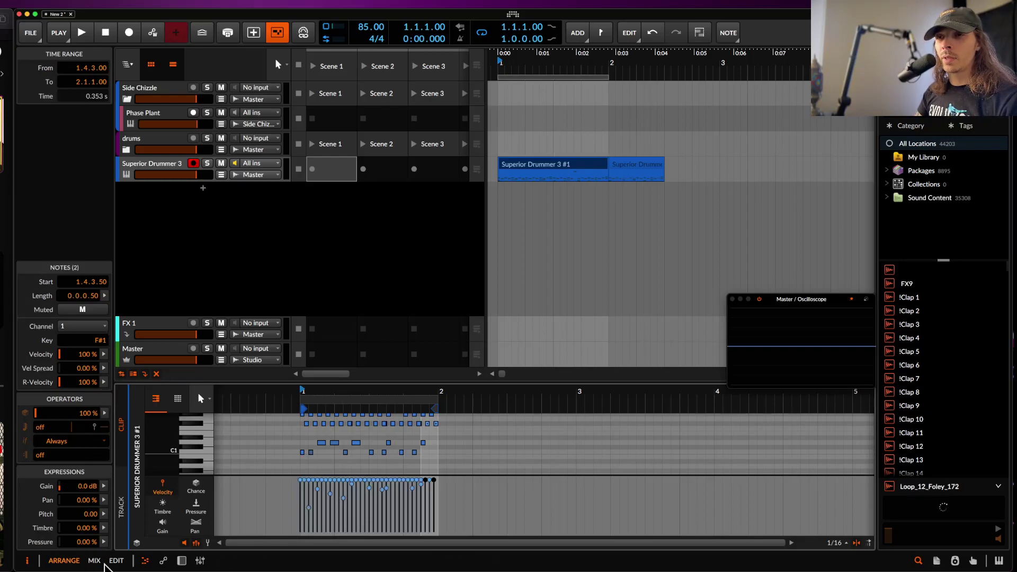
scroll(280, 456, "up", 3)
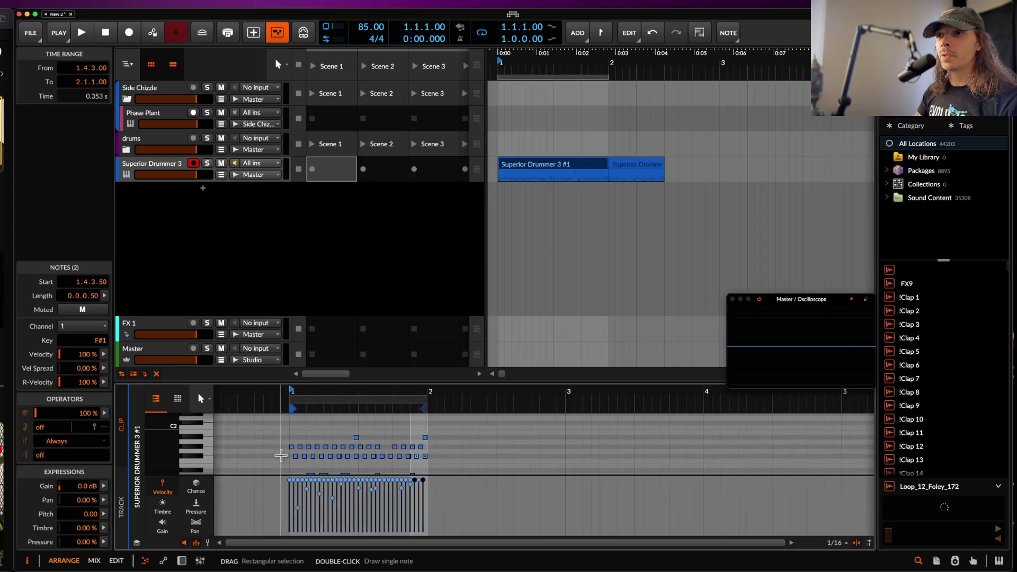
left_click_drag(290, 421, 438, 466)
Step: Lower the hi-hats' velocity Mean and raise Chaos, then raise the velocities to 84.6%
left_click(104, 355)
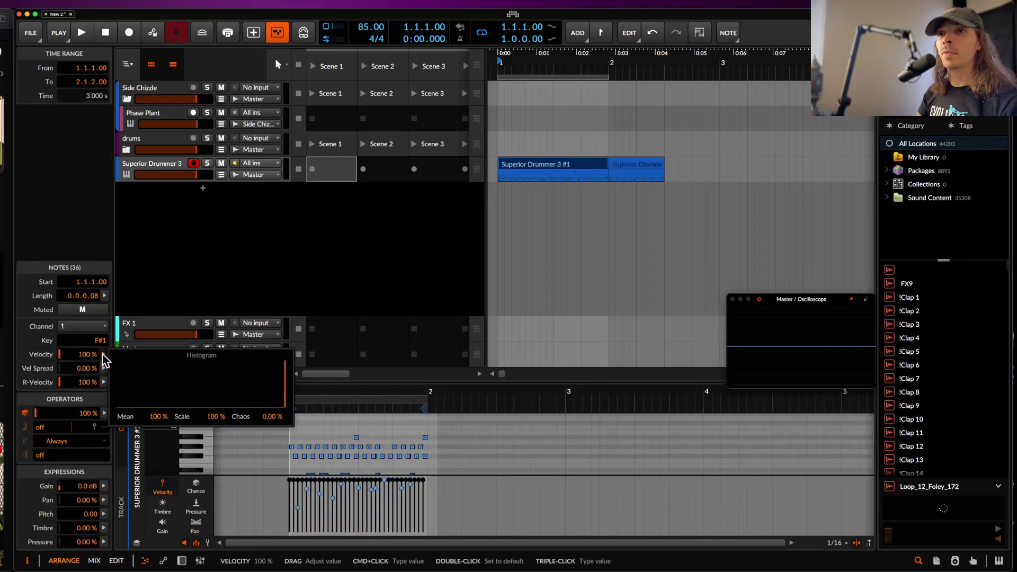
left_click_drag(159, 416, 159, 437)
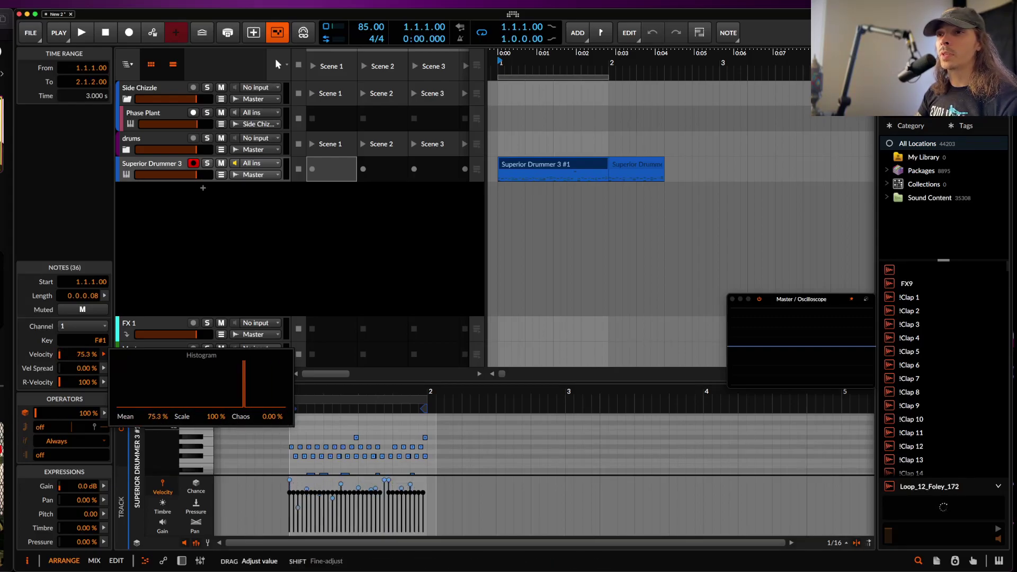
left_click_drag(272, 417, 272, 403)
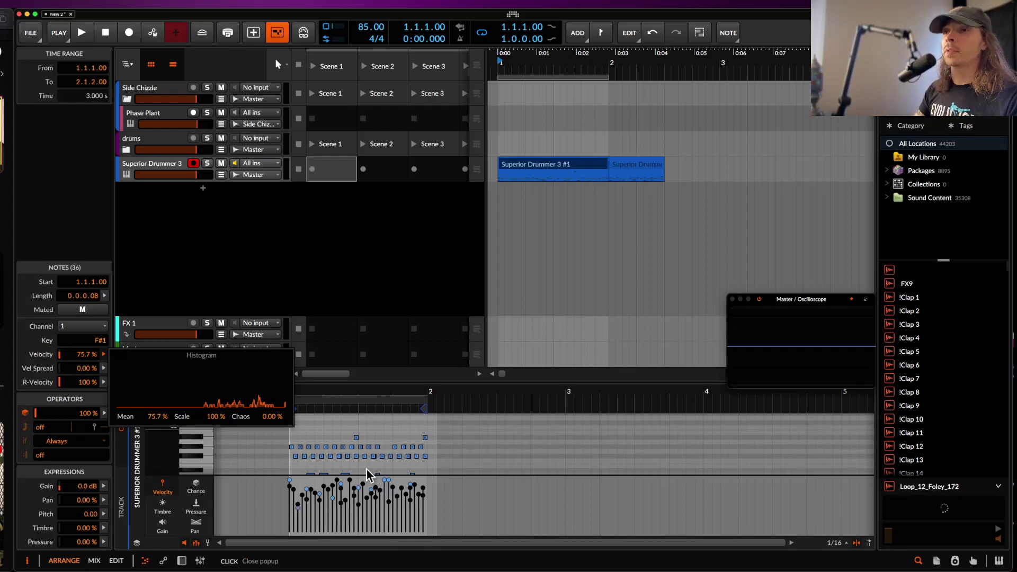
key("space")
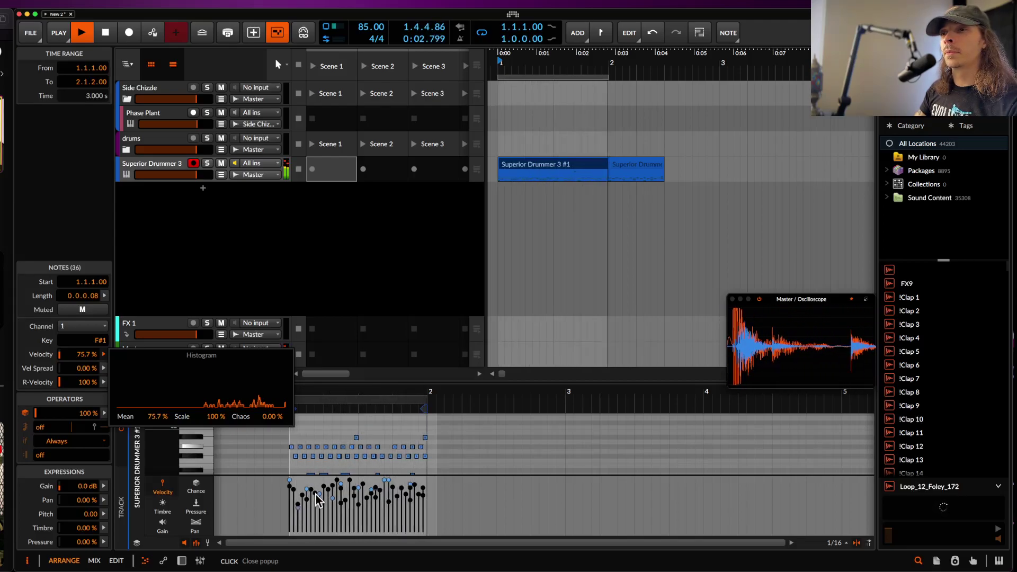
key("space")
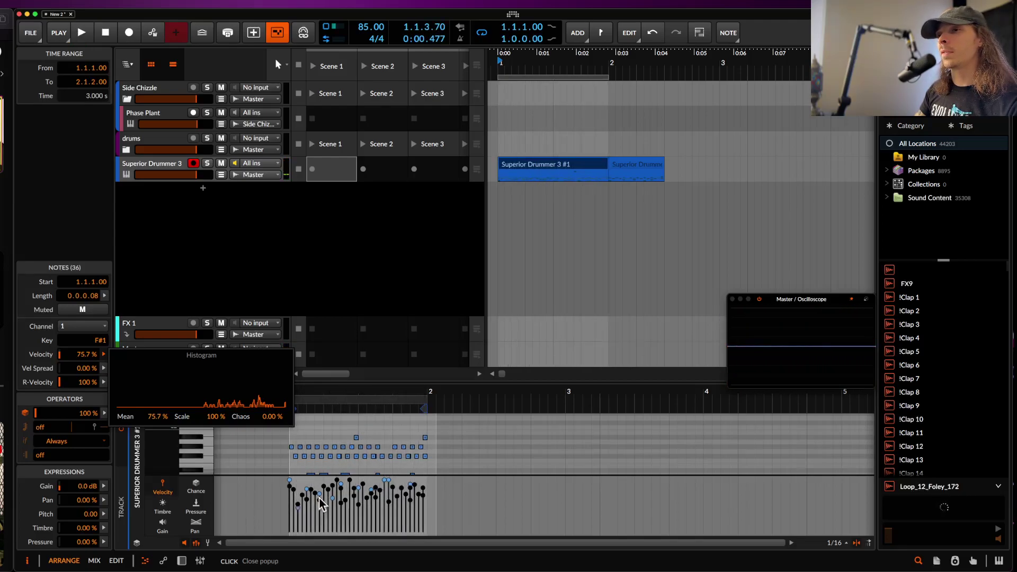
left_click(320, 498)
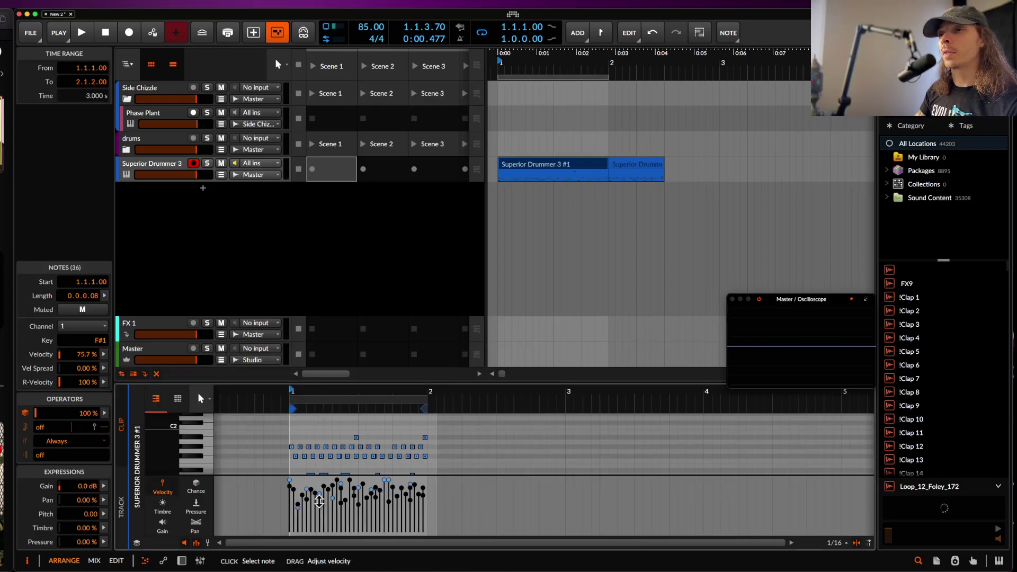
left_click_drag(319, 501, 320, 496)
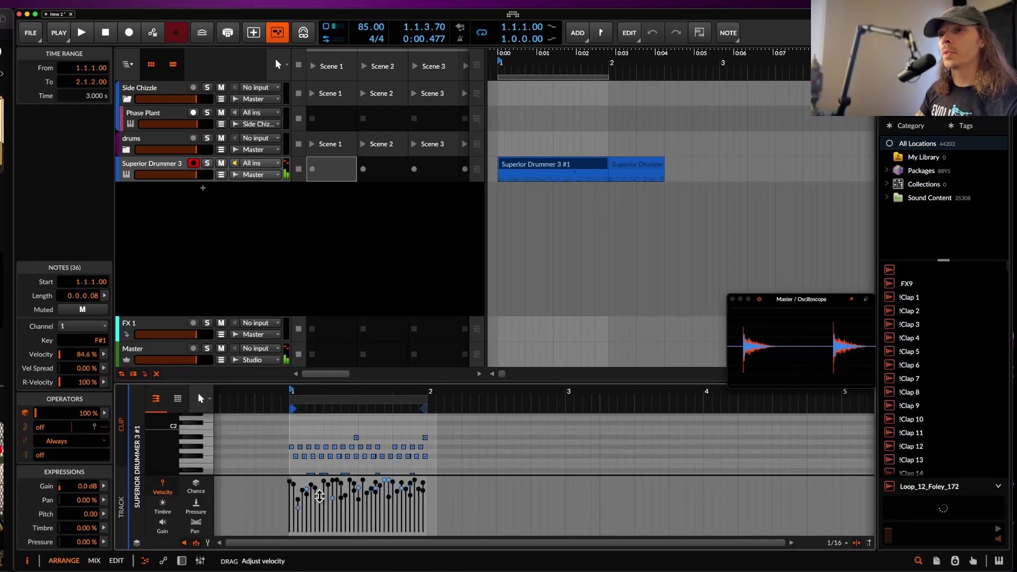
key("space")
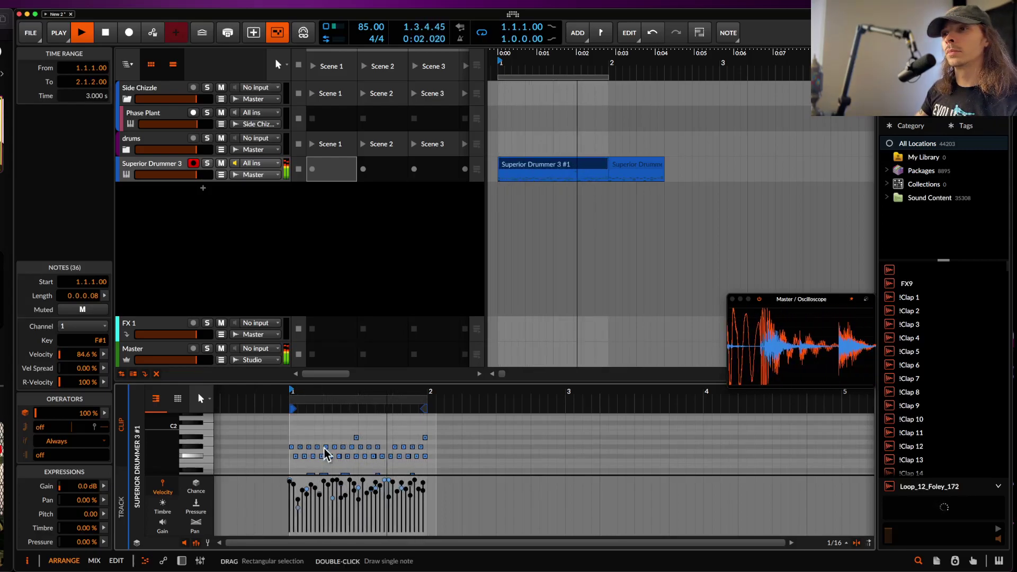
Step: Lower the hi-hat notes' chance to a 71.2% average and audition the result
key("space")
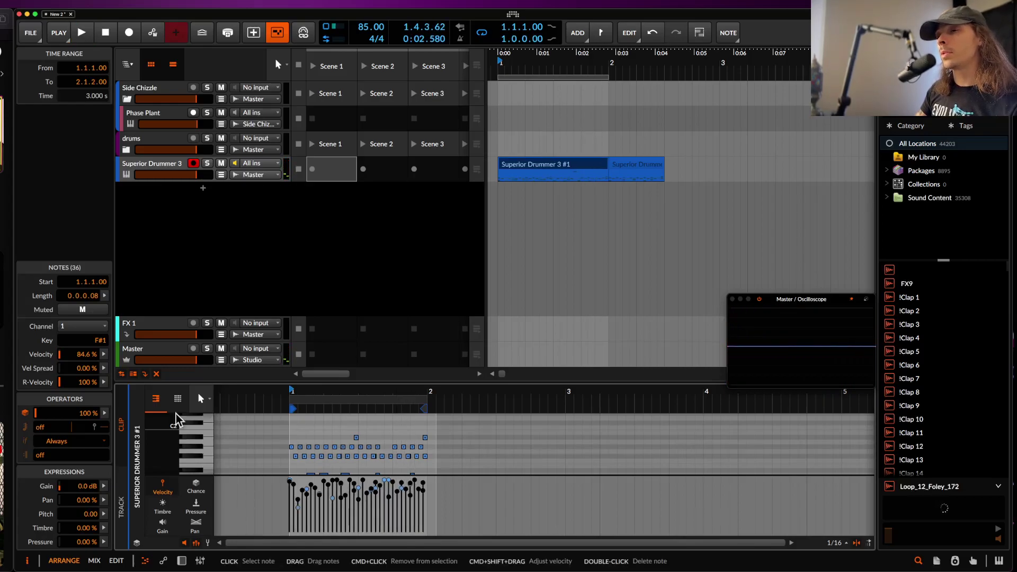
left_click(104, 413)
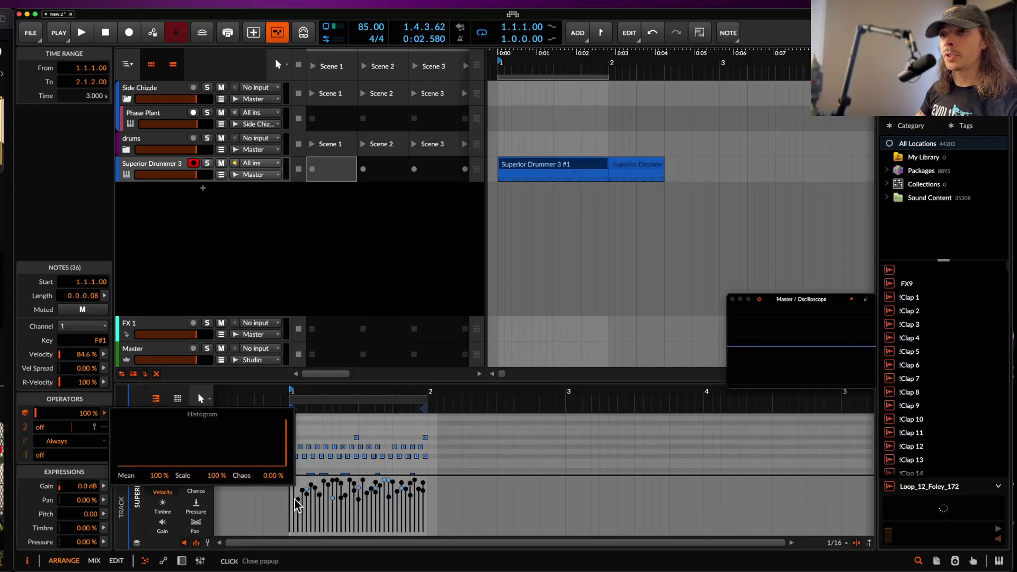
left_click_drag(274, 480, 274, 485)
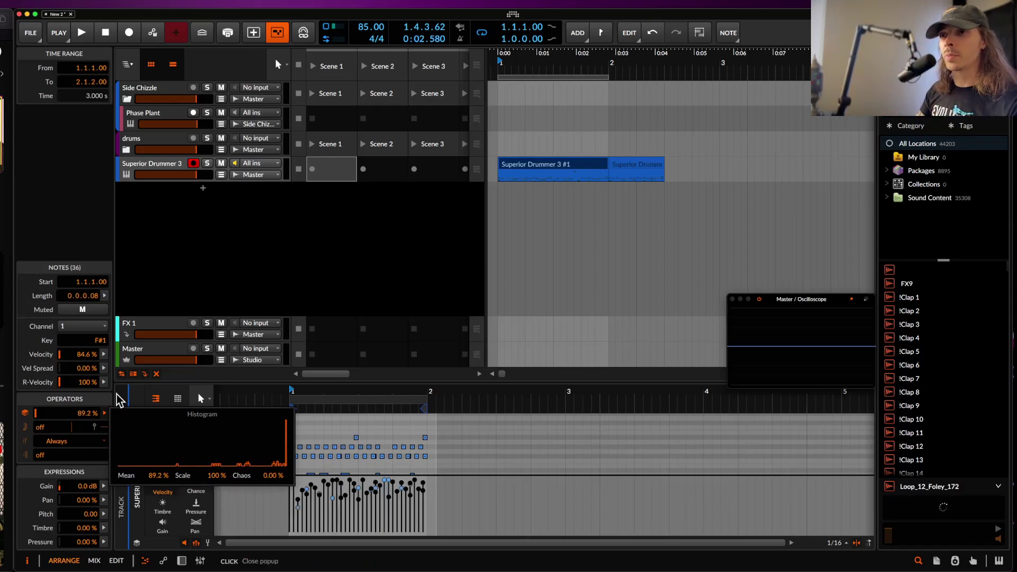
left_click_drag(158, 476, 158, 485)
left_click(318, 431)
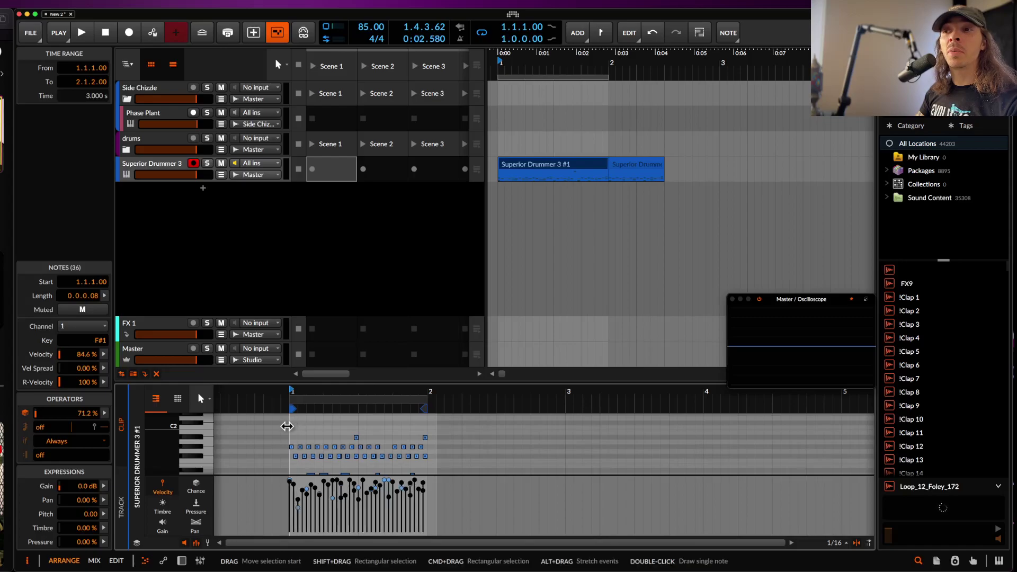
key("space")
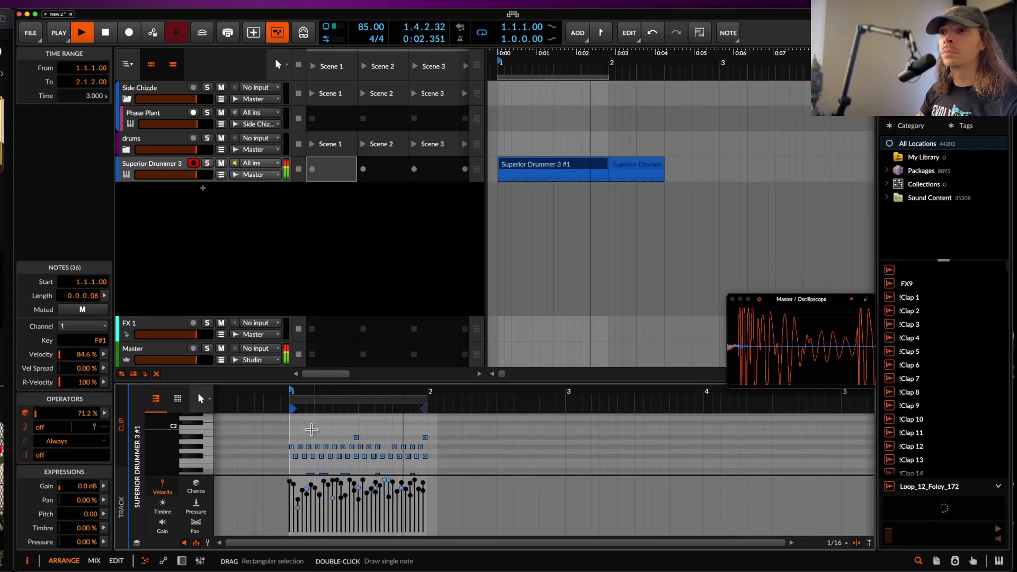
key("space")
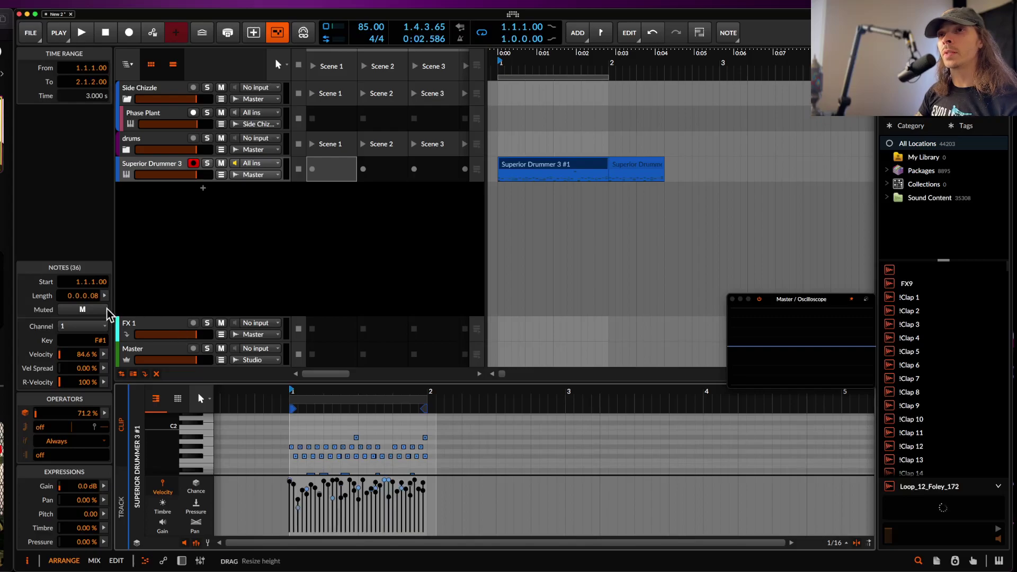
Step: Reselect the hi-hat notes, then drag the Superior Drummer 3 #1 clip into the Scene 1 slot
left_click_drag(293, 419, 436, 470)
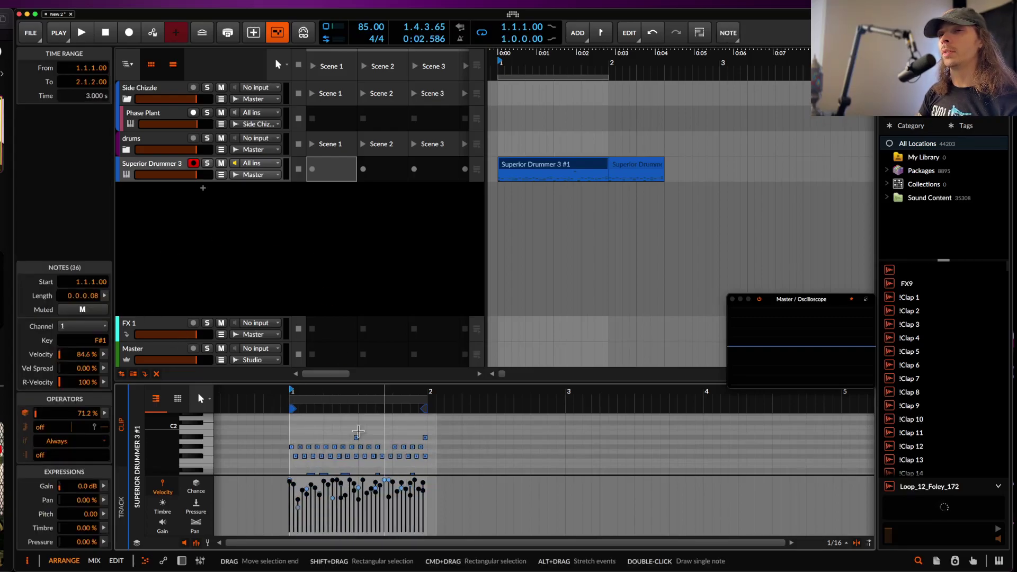
scroll(293, 454, "up", 2)
left_click(292, 448)
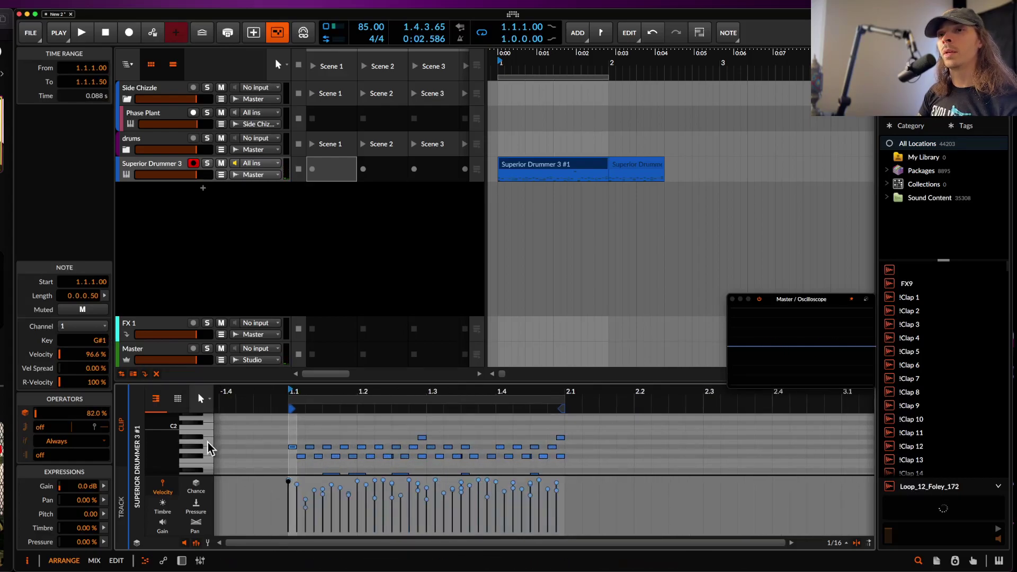
left_click(517, 168)
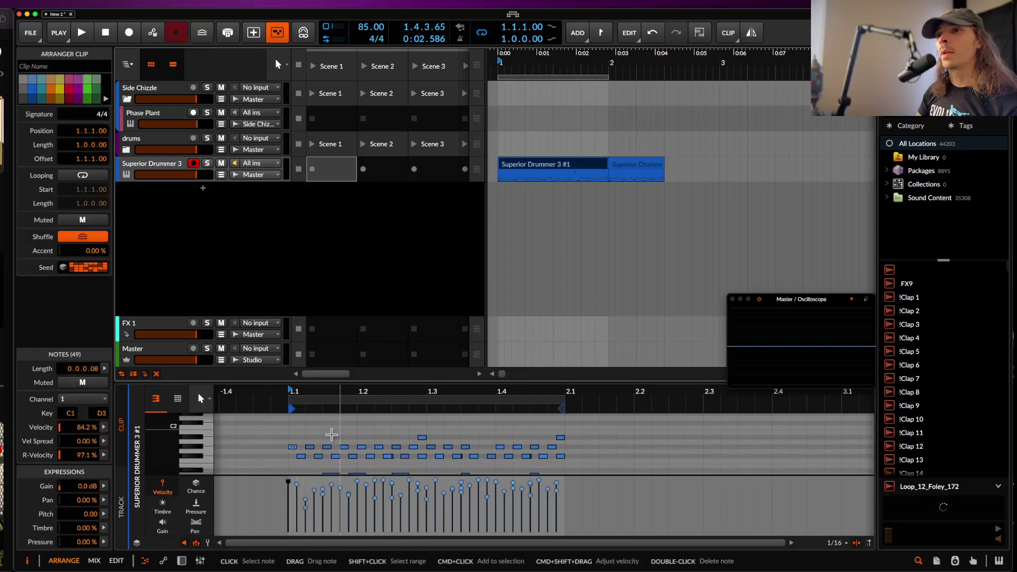
left_click_drag(294, 425, 567, 458)
left_click(551, 169)
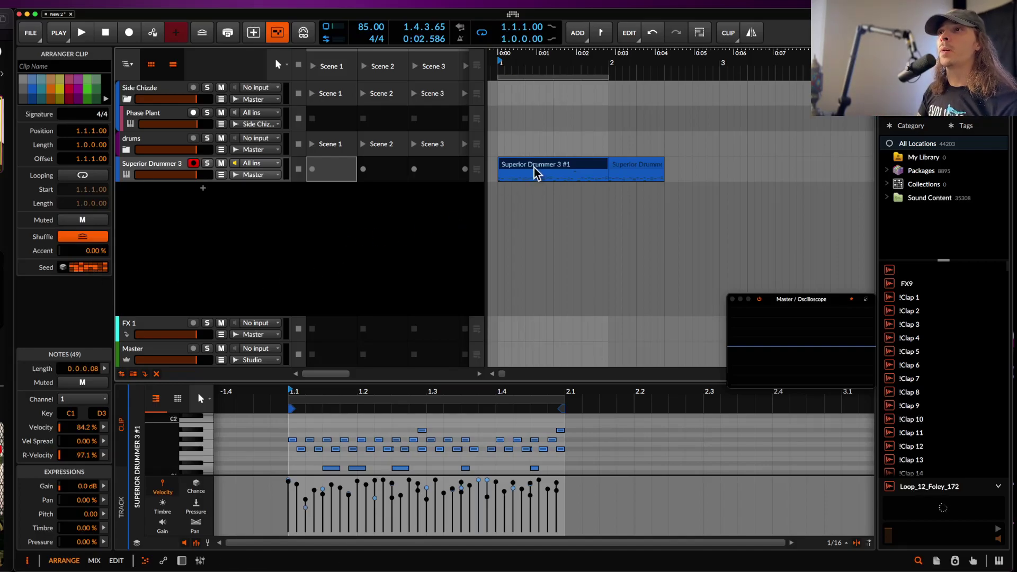
left_click_drag(535, 168, 332, 175)
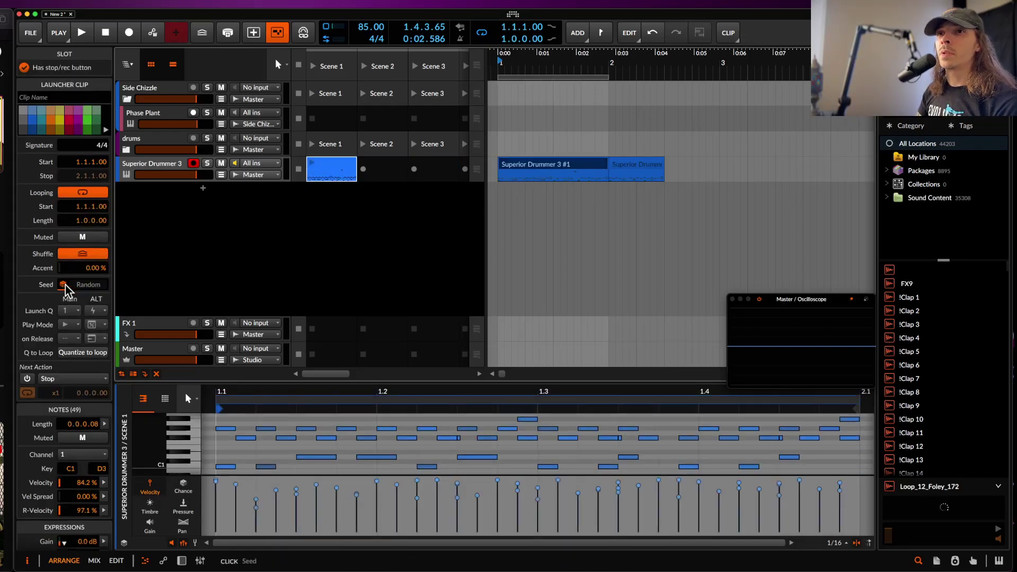
Step: Expand the Scene 1 clip with 2 repeats into Scene 2 and compare the two clips
right_click(328, 171)
left_click(371, 408)
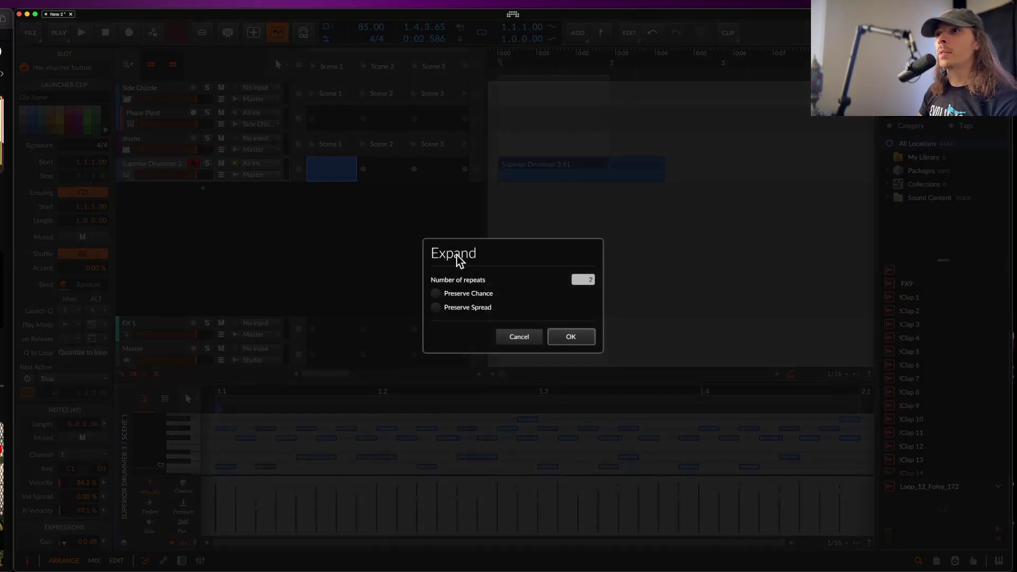
left_click(573, 336)
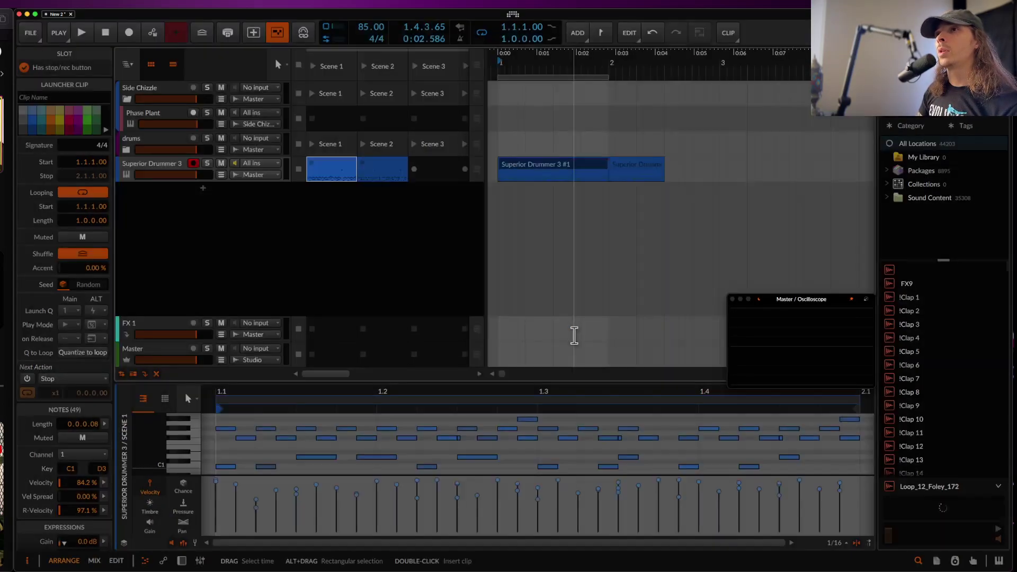
left_click(389, 170)
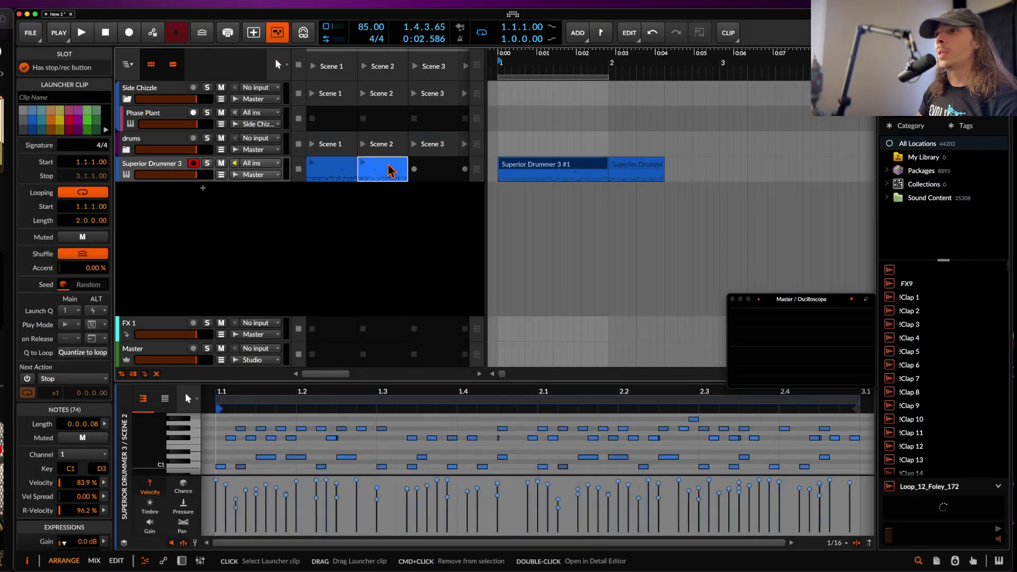
left_click(332, 170)
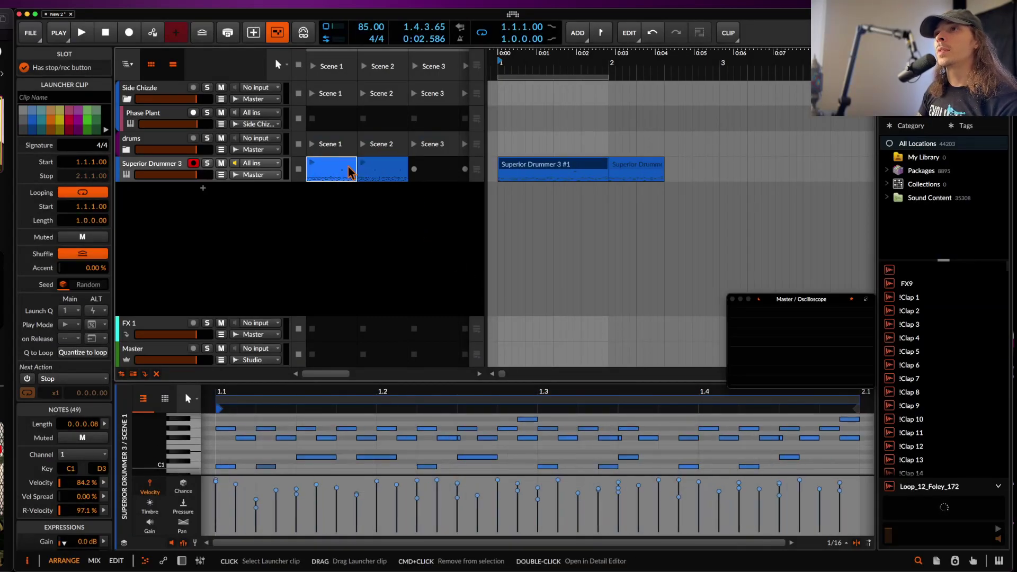
left_click(374, 172)
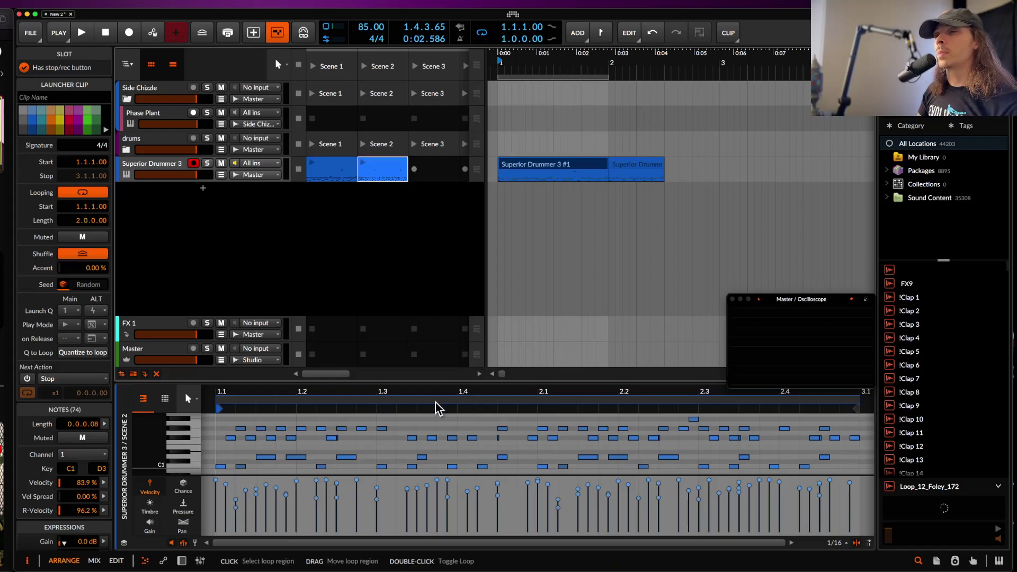
scroll(435, 402, "down", 2)
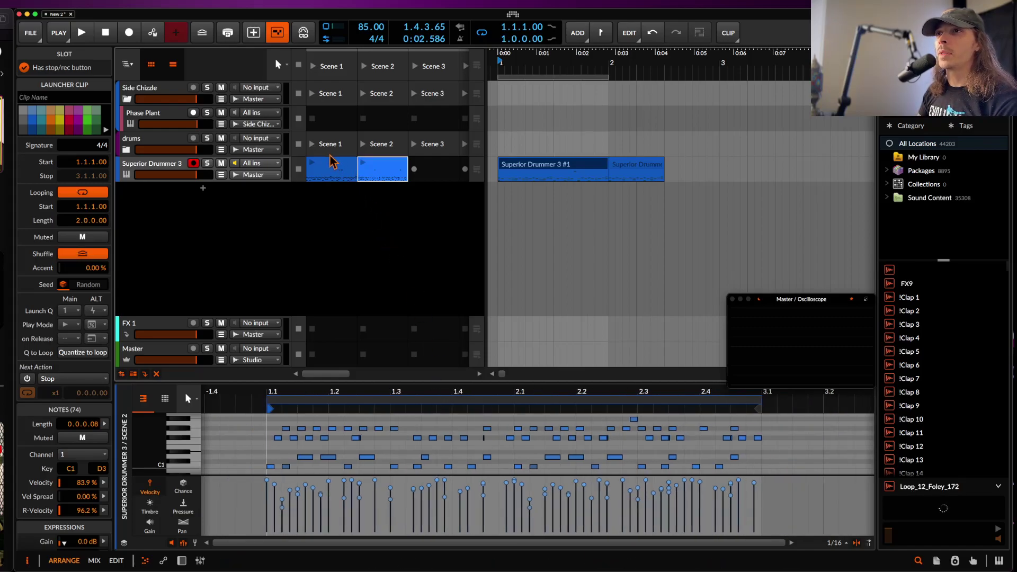